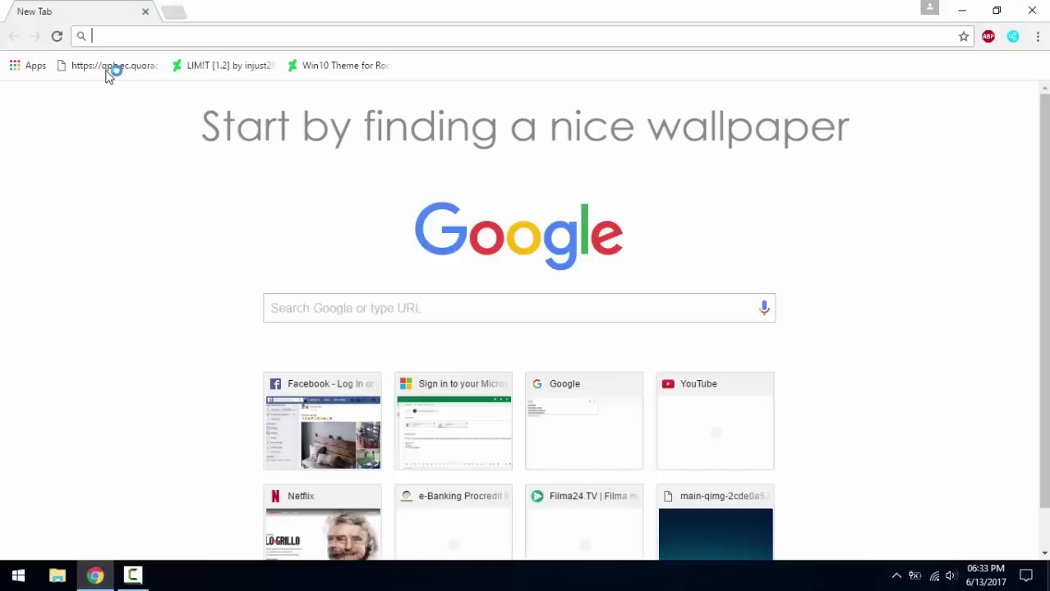
- Open the bookmarked night-sky wallpaper image and save it to the Desktop as a PNG
click(108, 66)
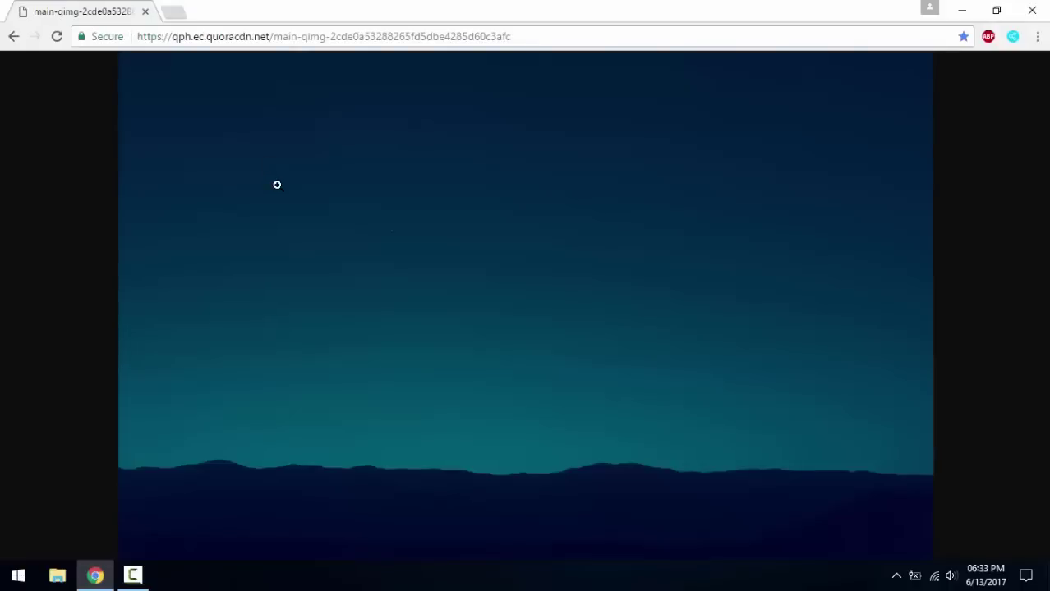
right_click(276, 185)
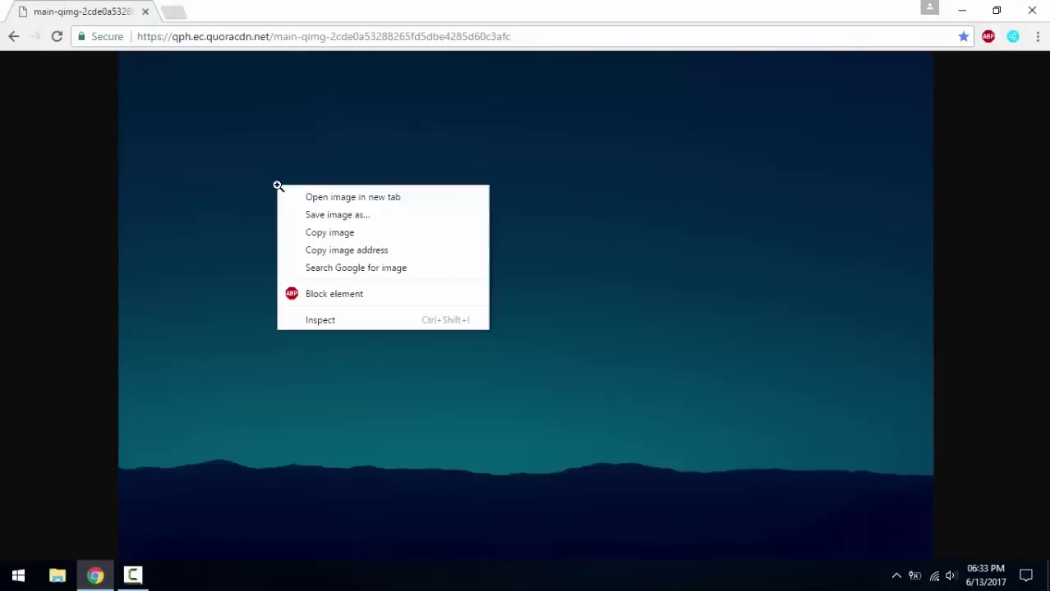
click(314, 212)
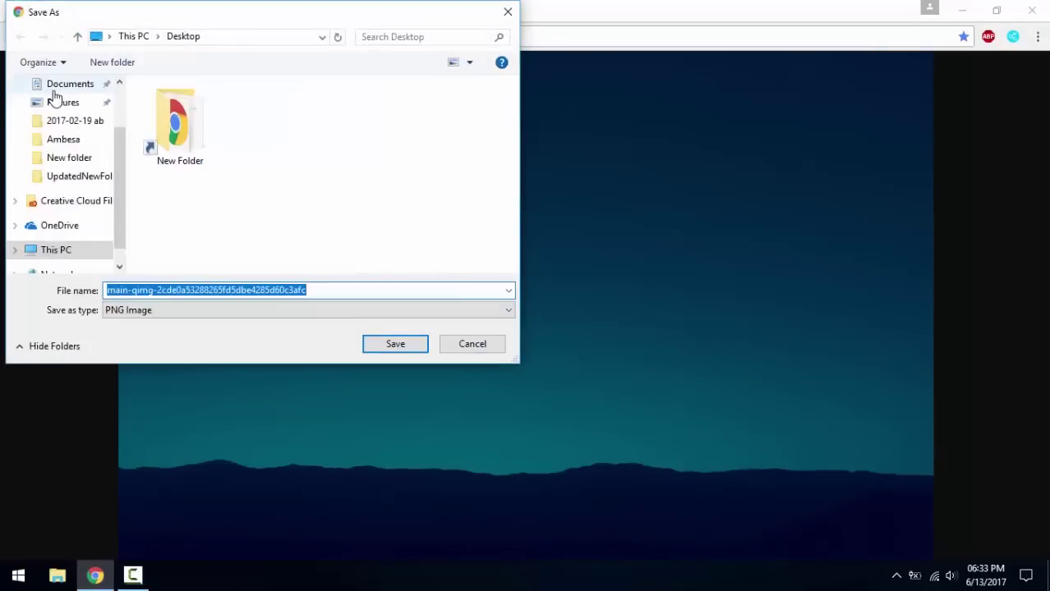
click(54, 87)
click(395, 343)
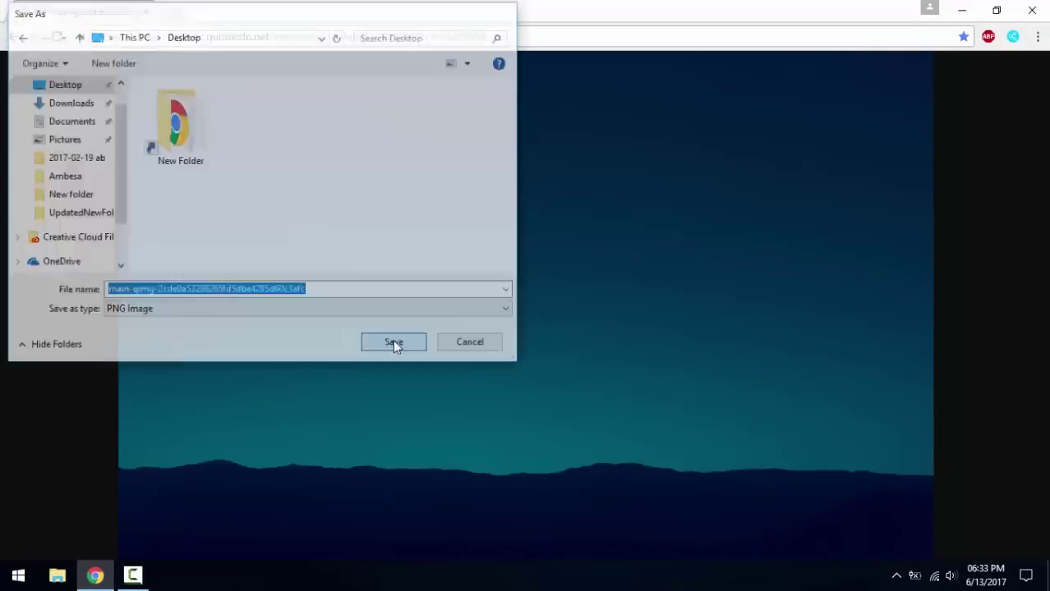
- Switch to the desktop and set the saved wallpaper image as the desktop background
click(961, 10)
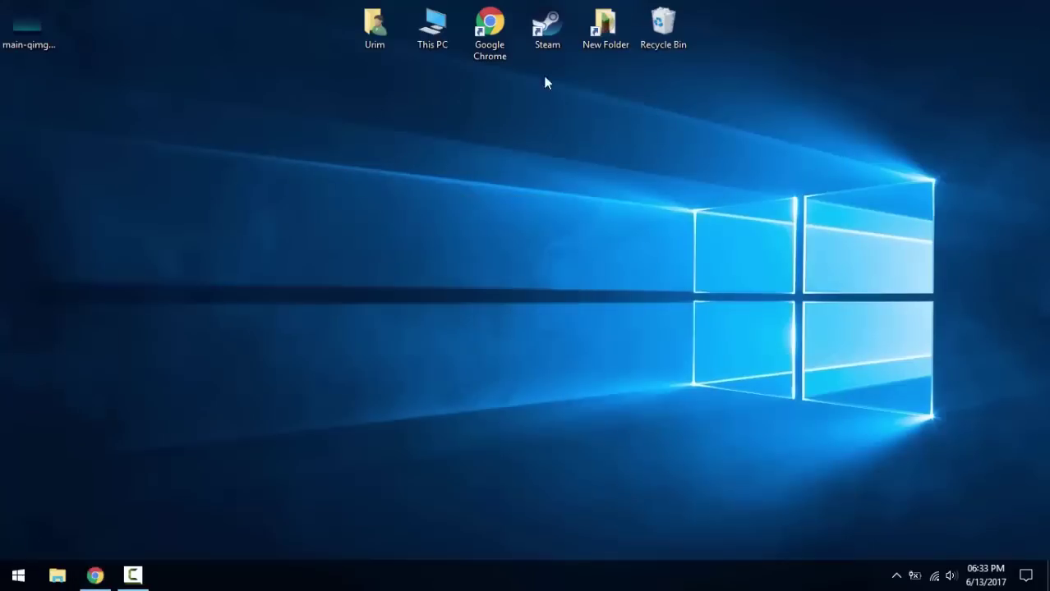
right_click(34, 43)
click(108, 74)
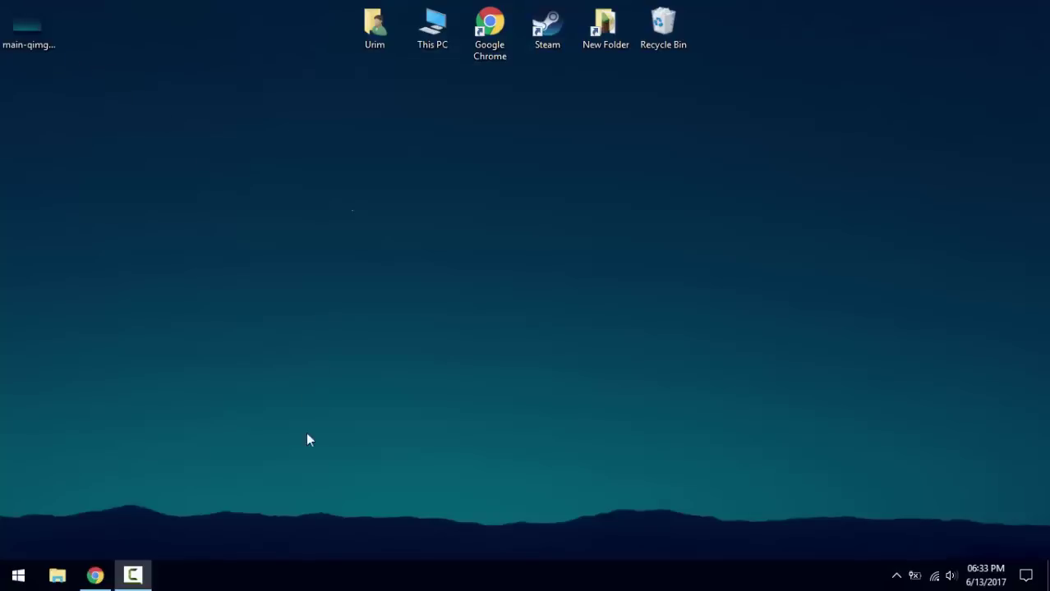
- Set the taskbar to hide automatically in desktop mode with small buttons, and move it to the screen's upper edge
right_click(340, 585)
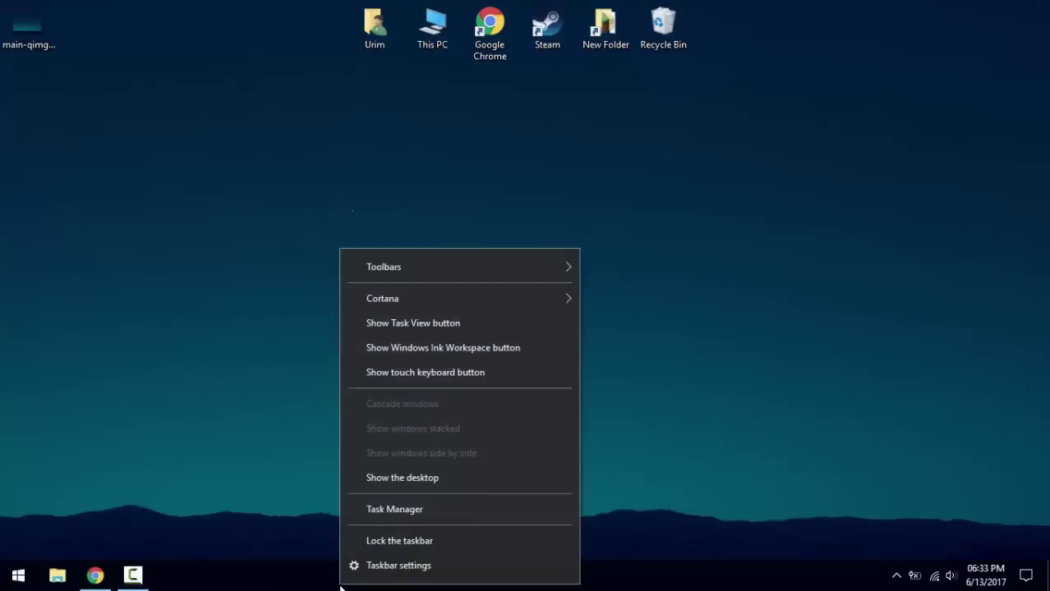
click(398, 567)
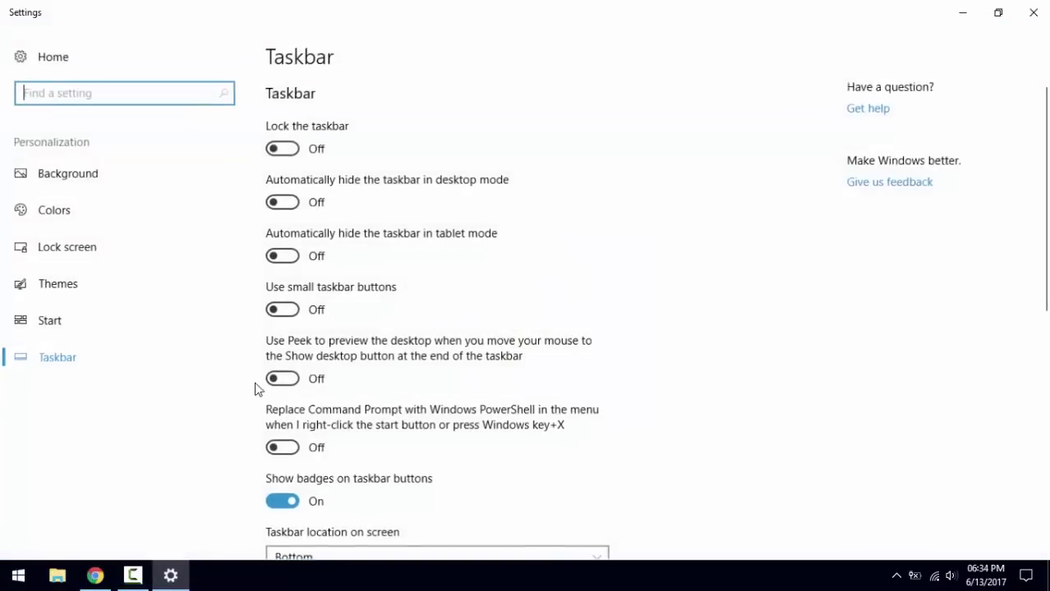
click(287, 202)
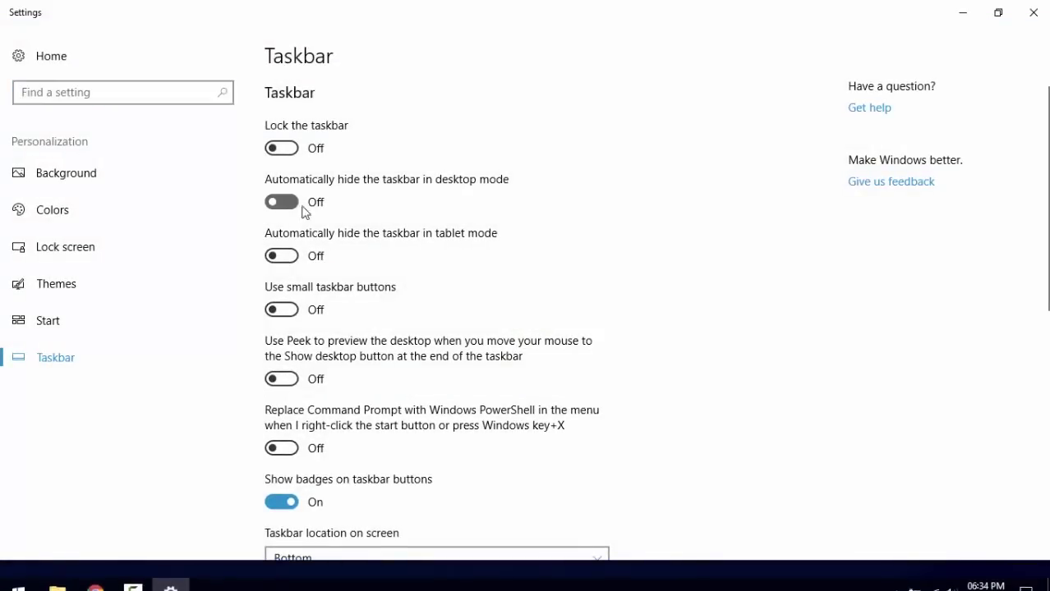
click(295, 315)
click(1035, 12)
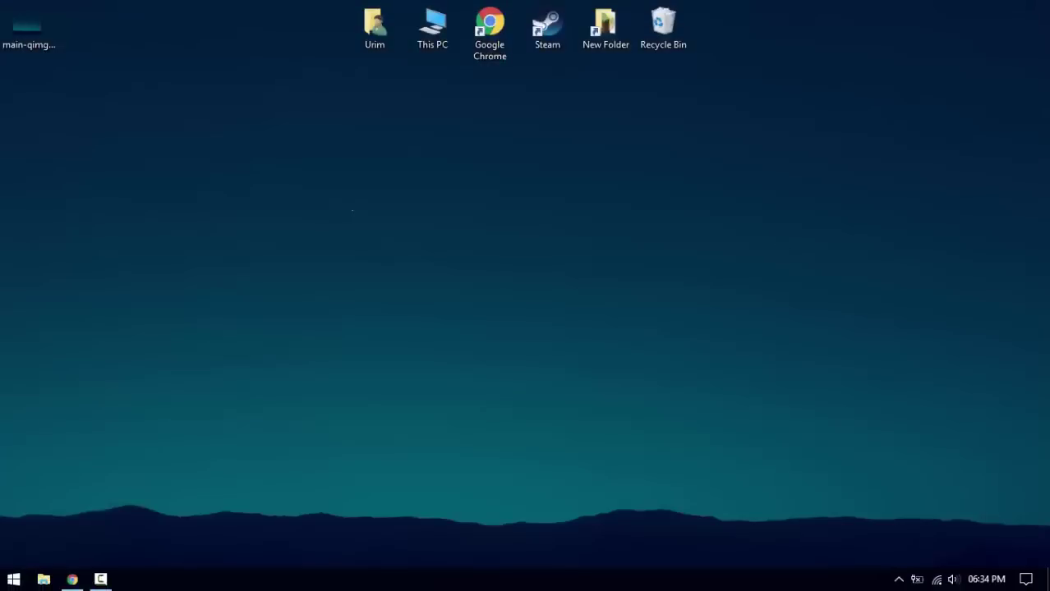
drag(227, 586, 331, 33)
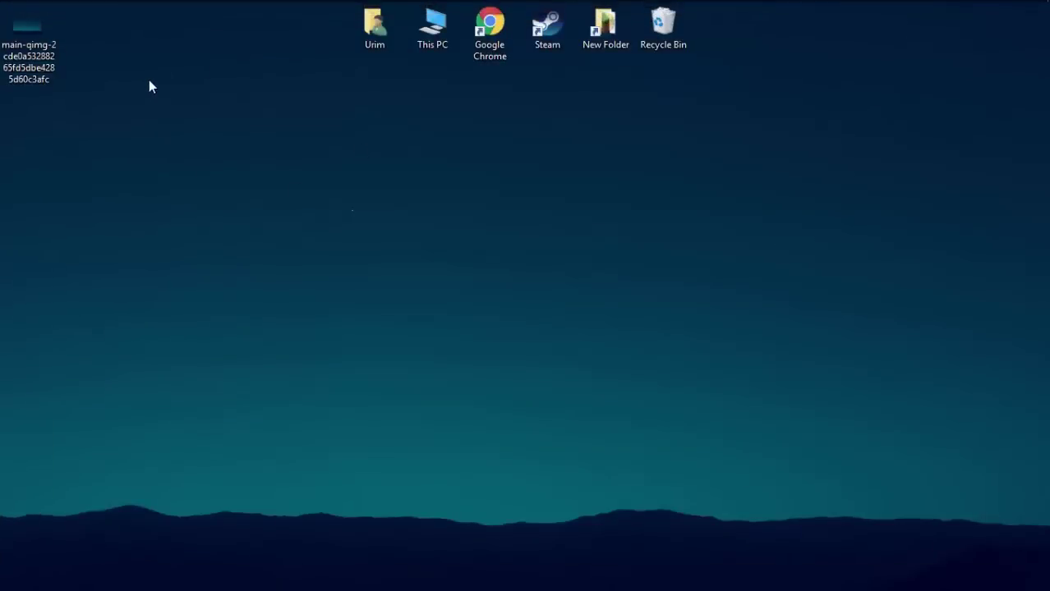
- Switch to Chrome, go to google.com and search for rocketdock
click(72, 11)
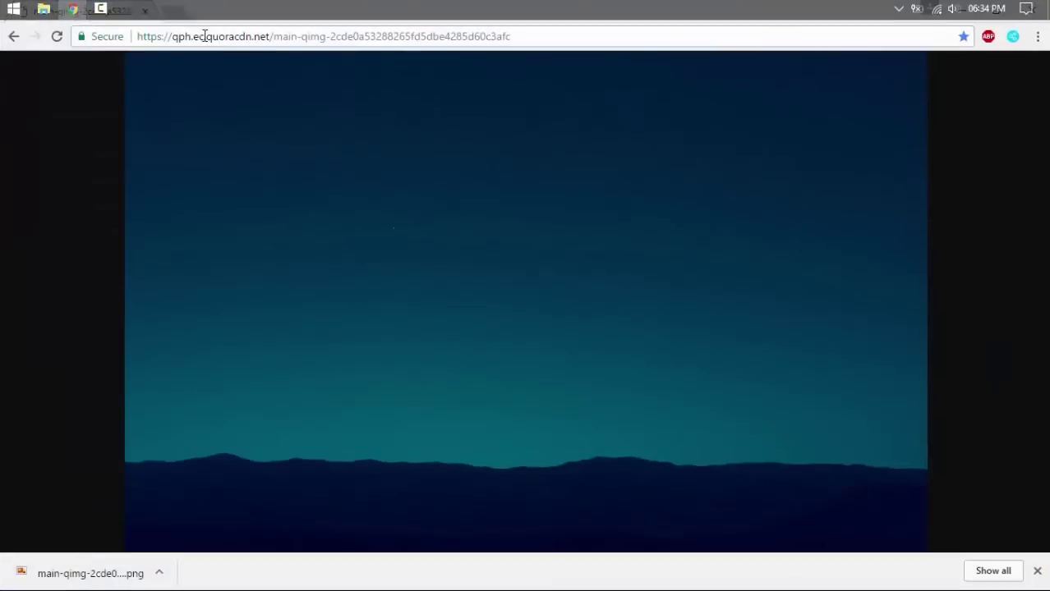
click(205, 36)
text(google.com)
key(Return)
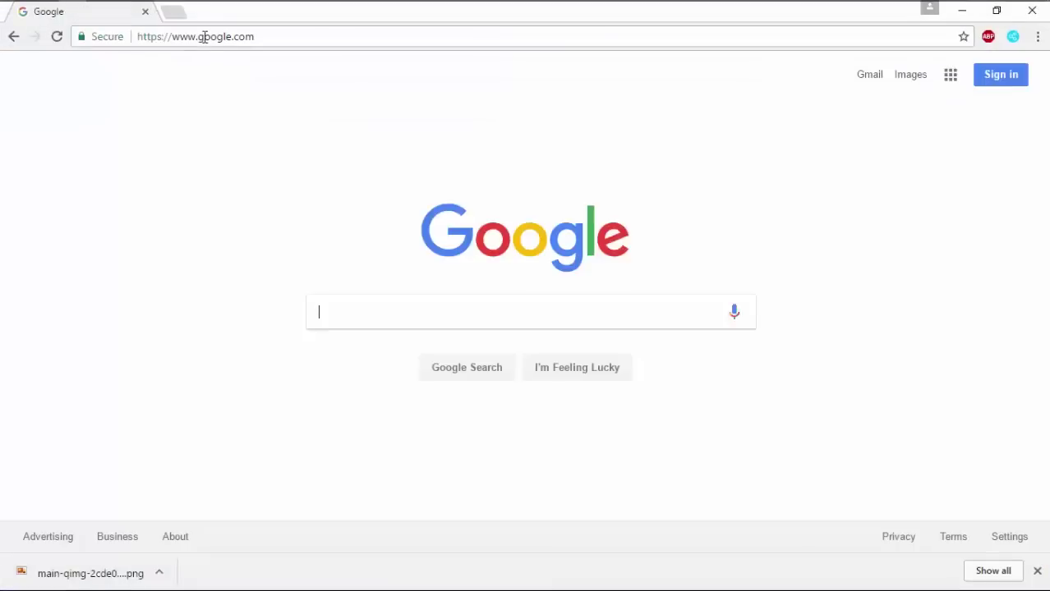
text(rocketdock)
key(Return)
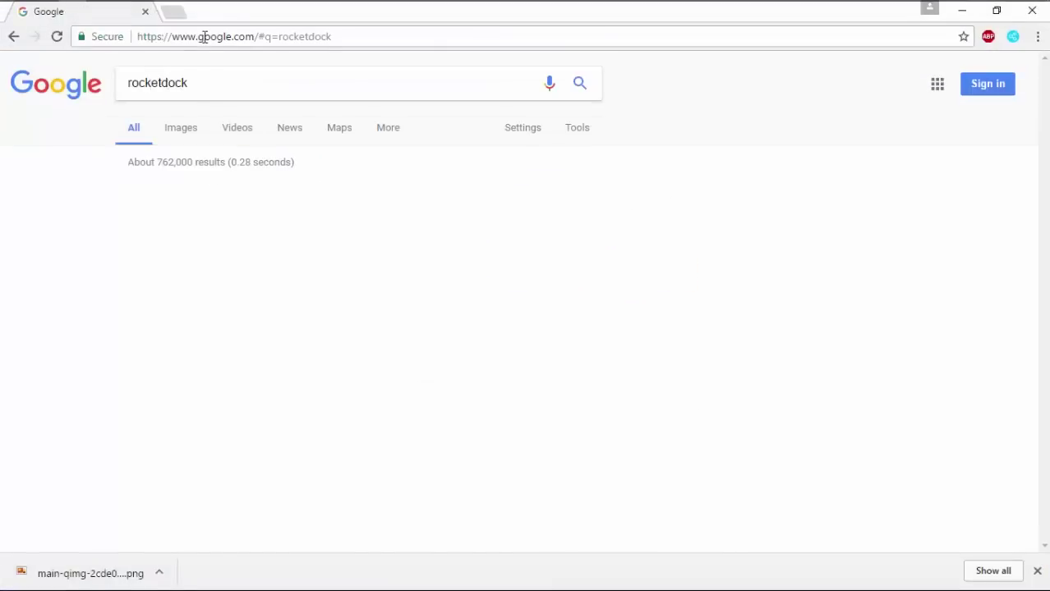
- Open the RocketDock website and download the RocketDock installer from its download page
click(213, 196)
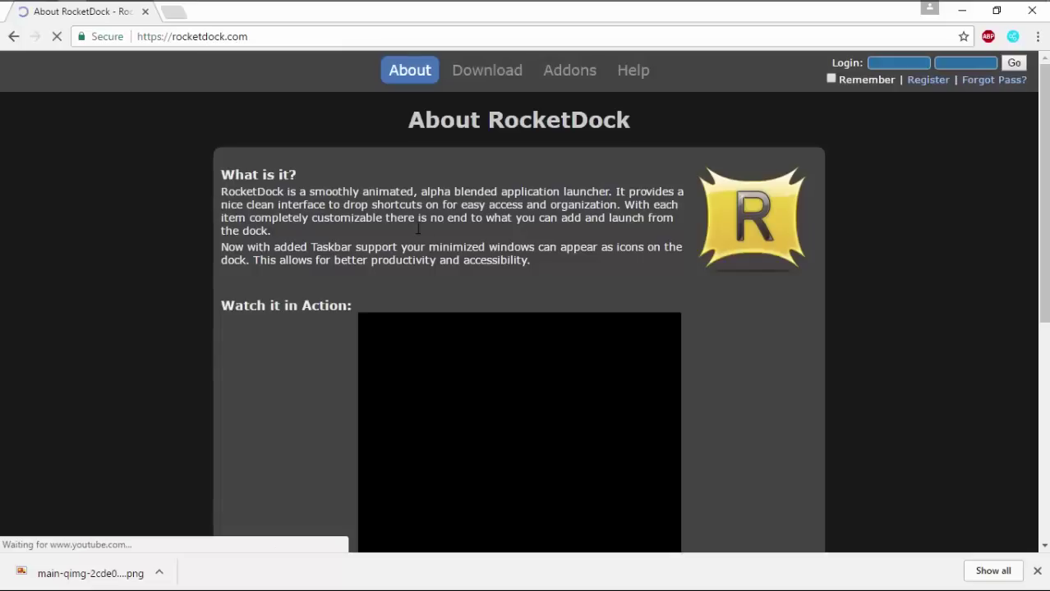
click(478, 79)
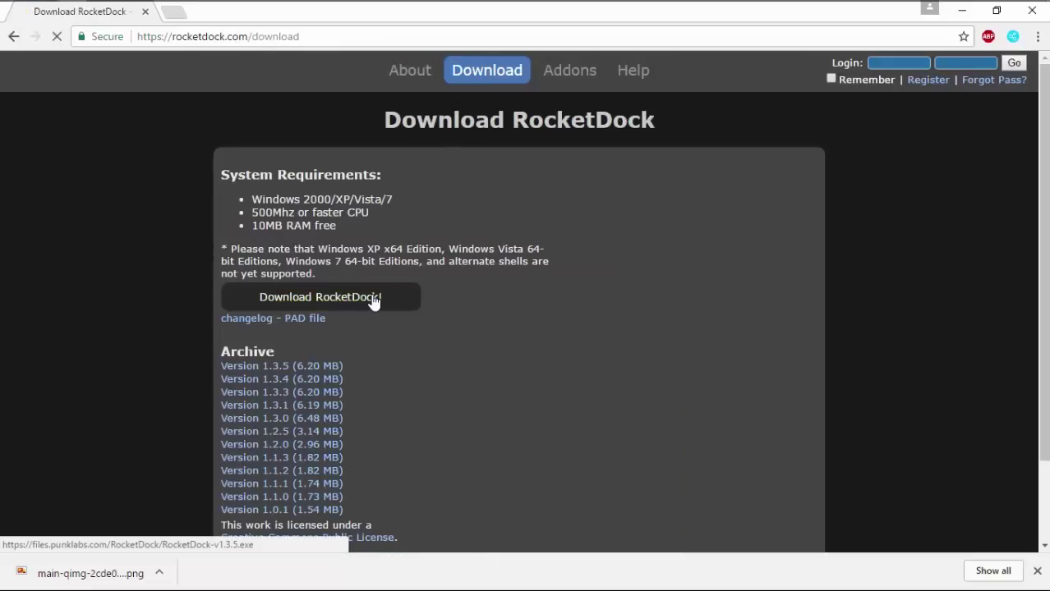
click(415, 297)
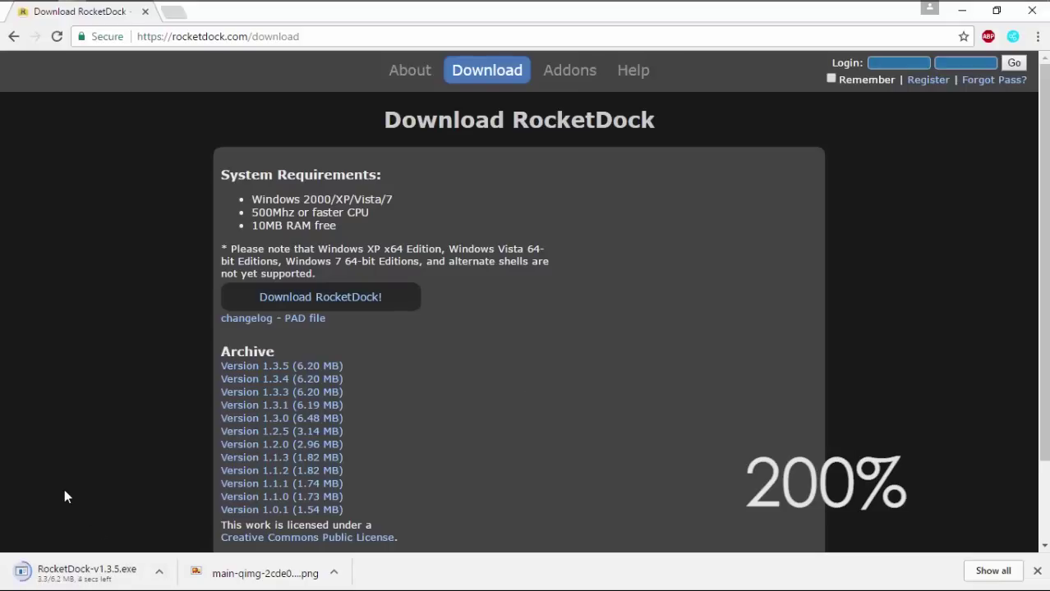
- Run RocketDock-v1.3.5.exe, accept the license agreement and install RocketDock with a desktop icon
click(83, 574)
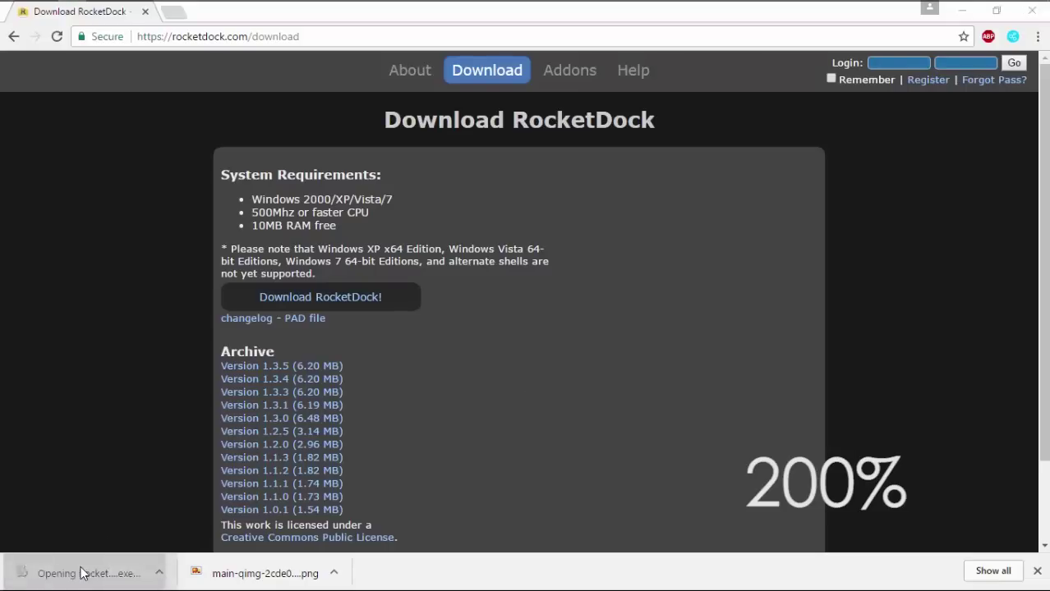
click(546, 338)
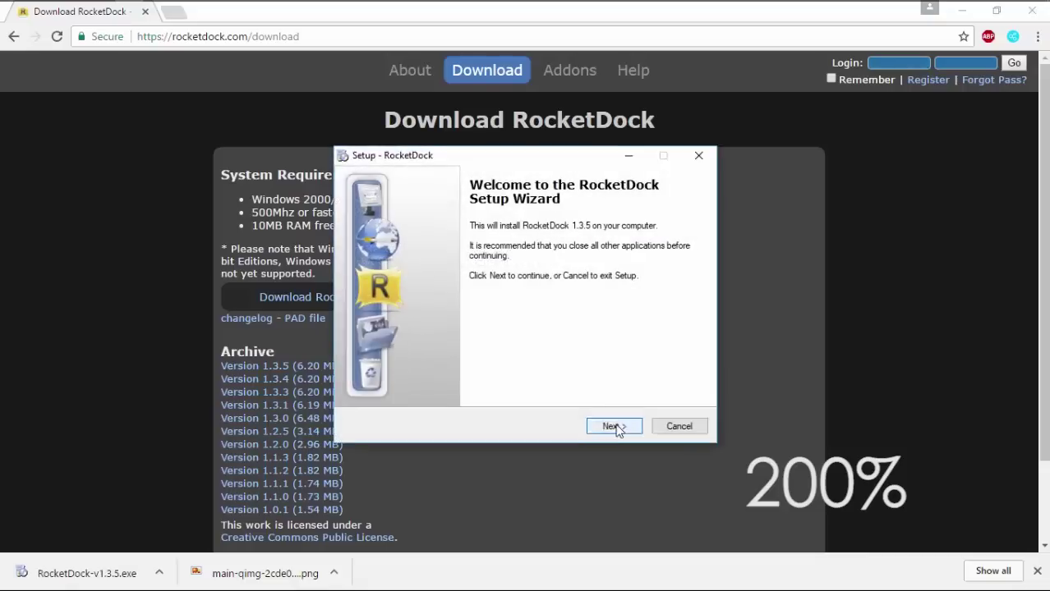
click(615, 427)
click(432, 378)
click(615, 426)
click(616, 427)
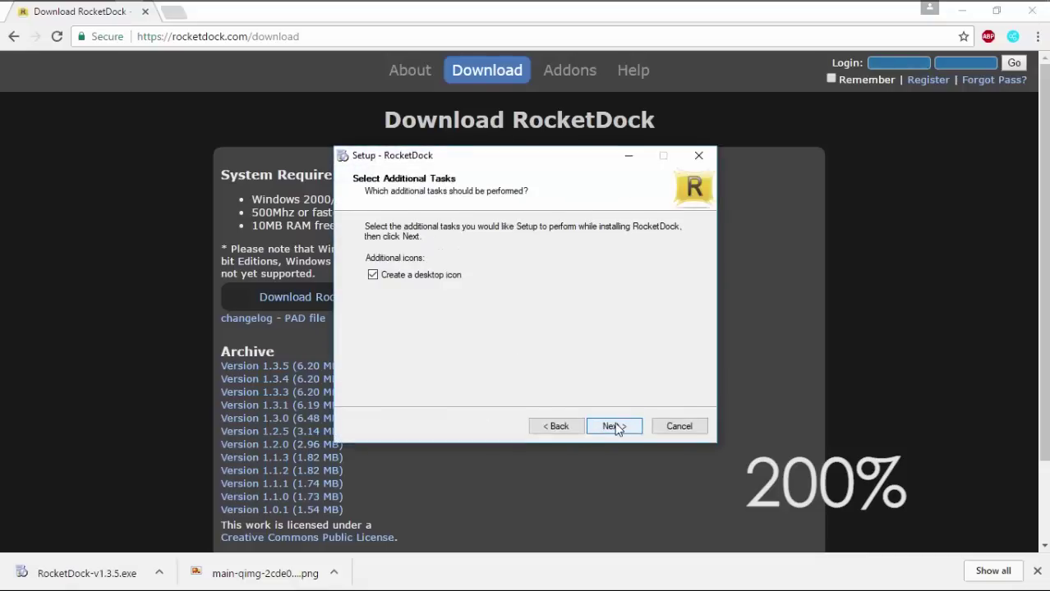
click(615, 427)
click(614, 426)
click(962, 10)
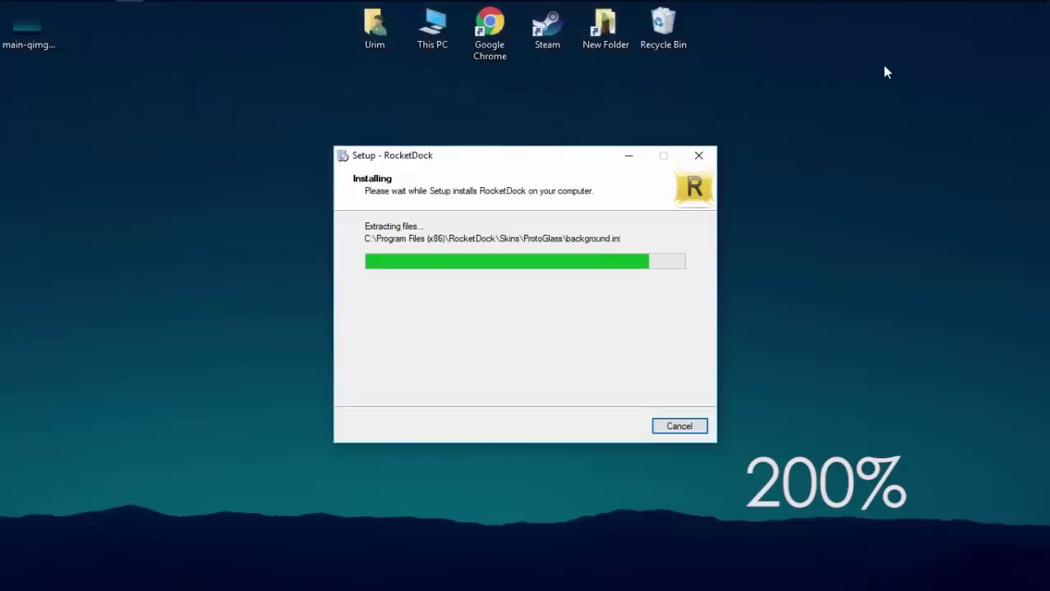
click(597, 426)
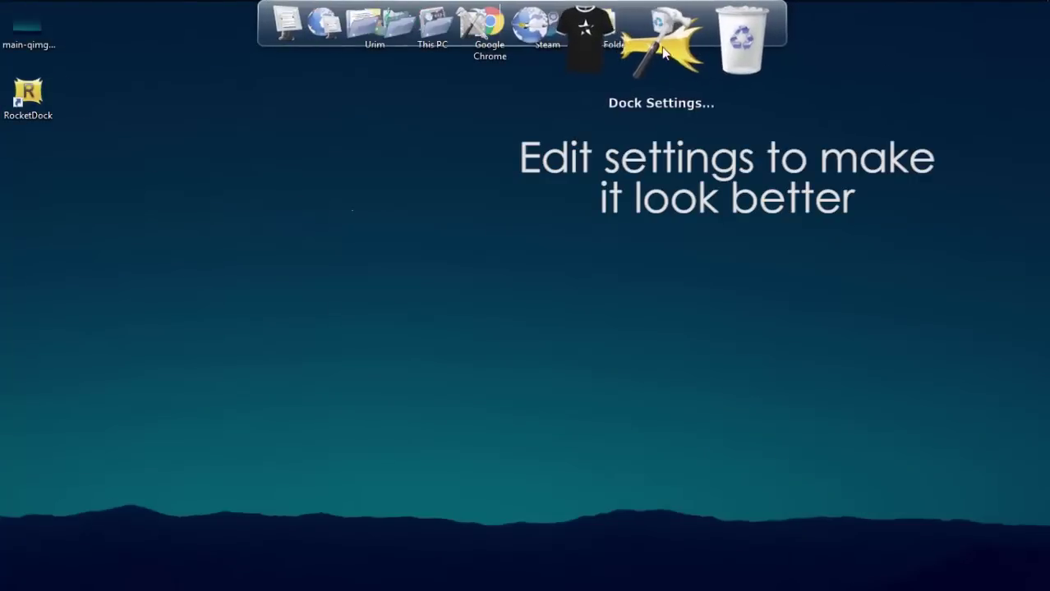
- Open the dock settings and set the dock's screen position to Bottom
click(665, 52)
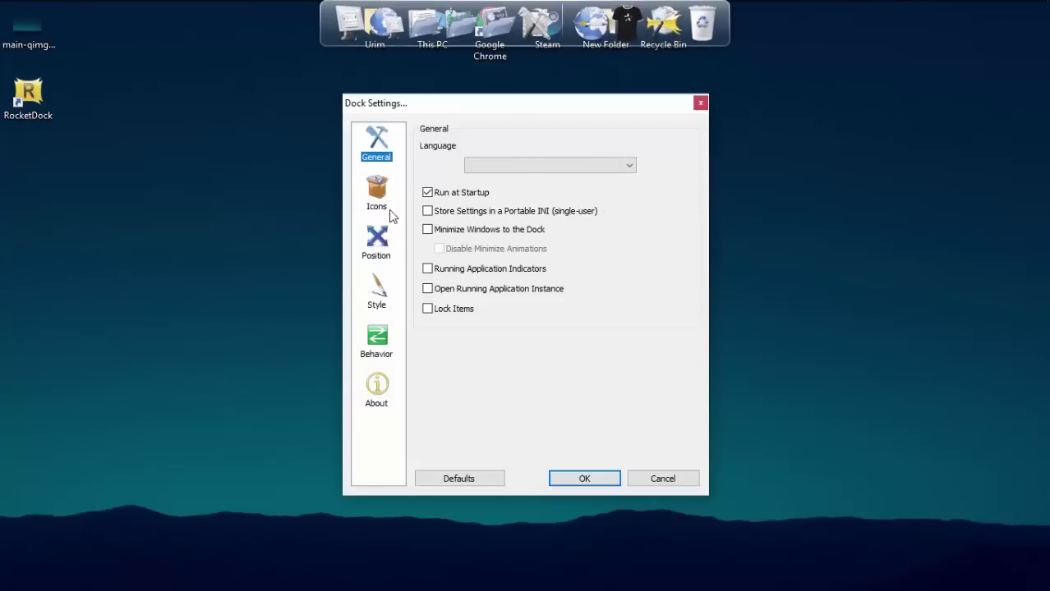
click(386, 248)
click(550, 205)
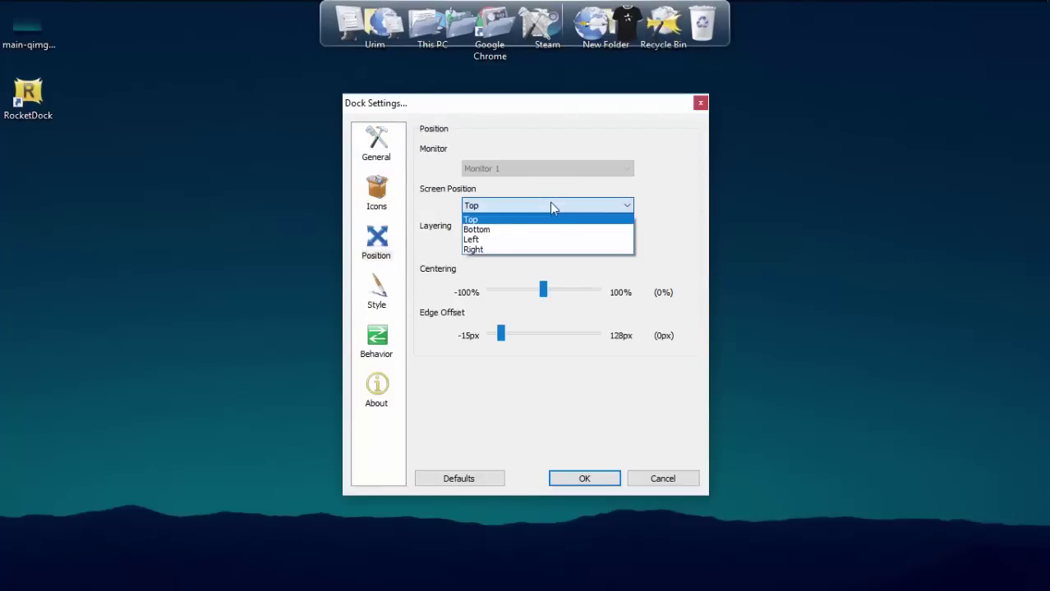
click(549, 238)
click(530, 204)
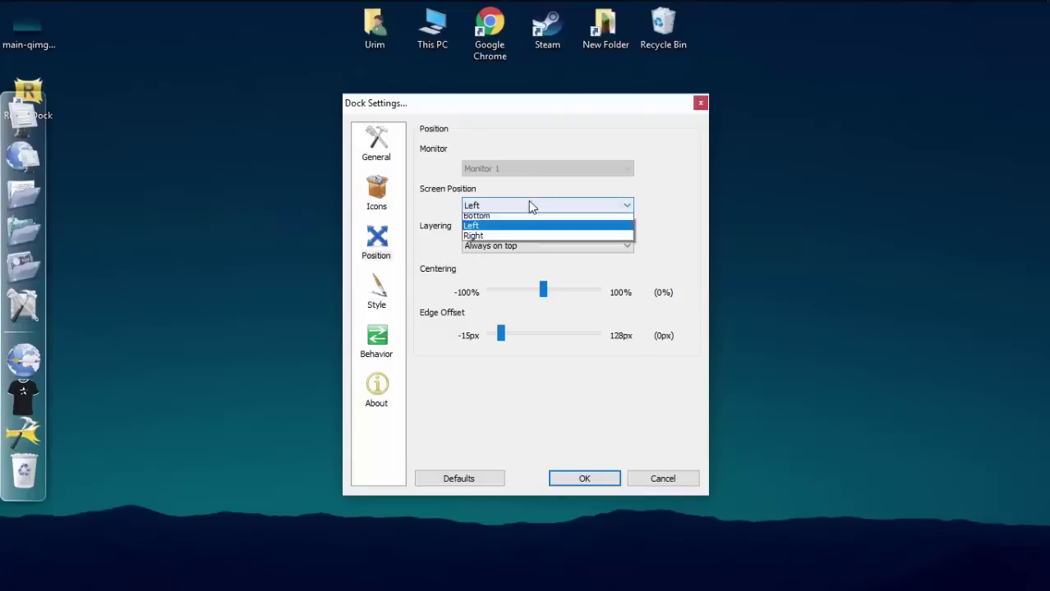
click(527, 224)
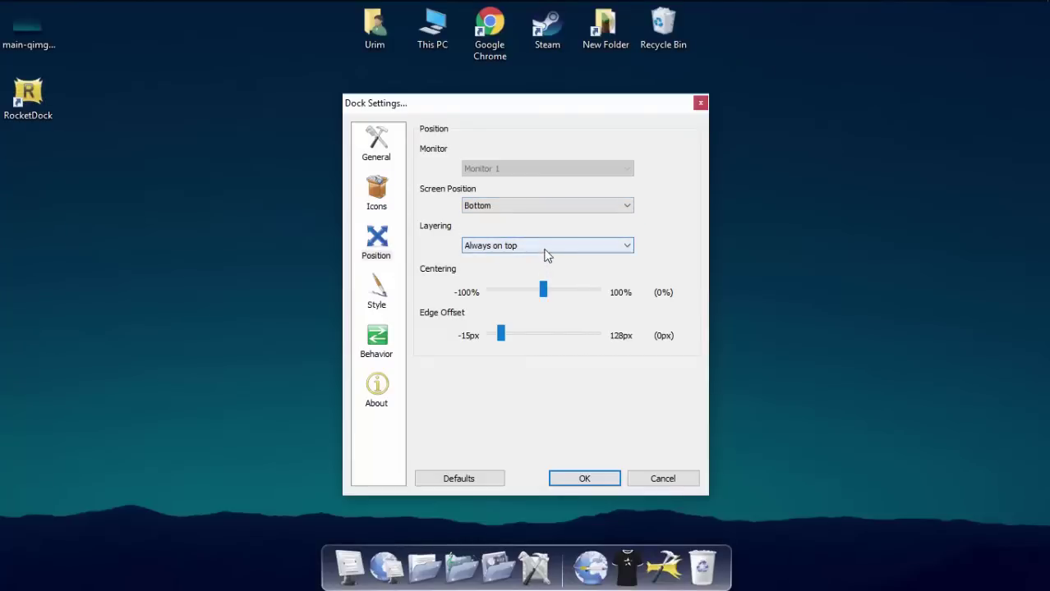
- Set the dock's layering to Normal and its edge offset to 5px, and apply the dock settings
click(544, 251)
click(541, 268)
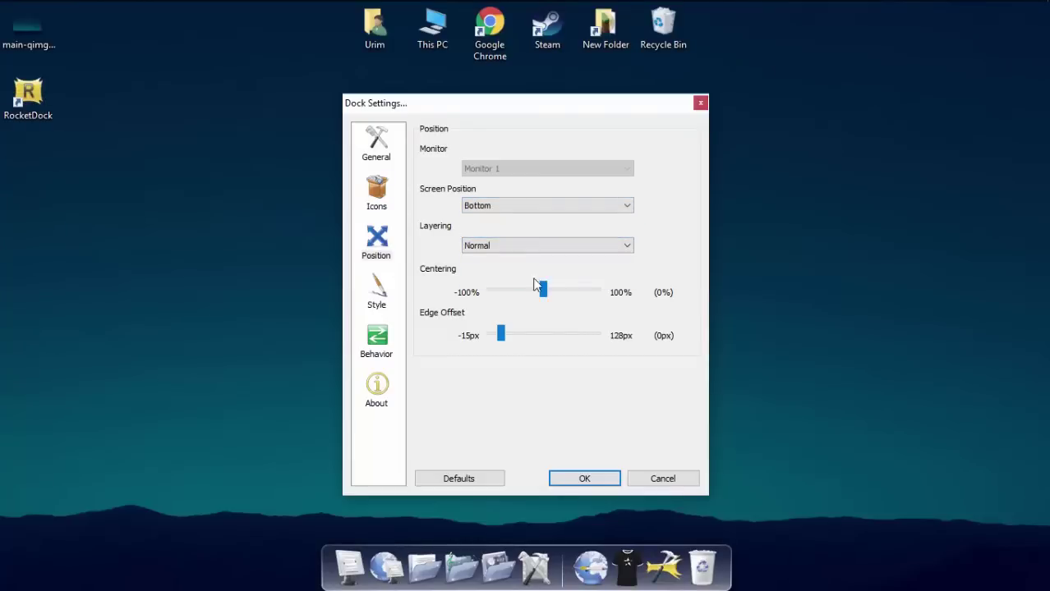
drag(500, 343, 506, 346)
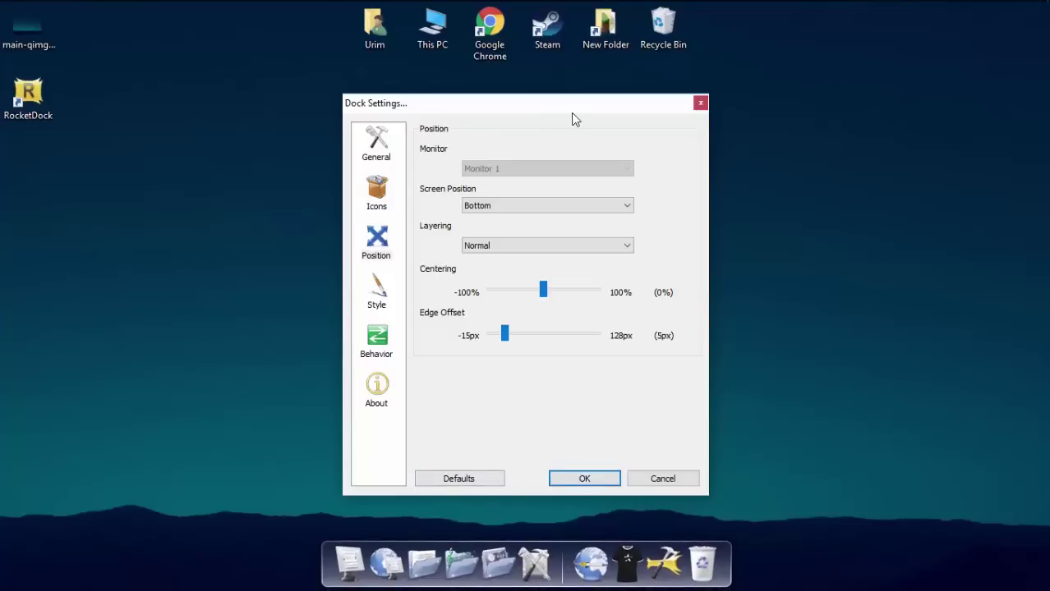
drag(576, 119, 307, 107)
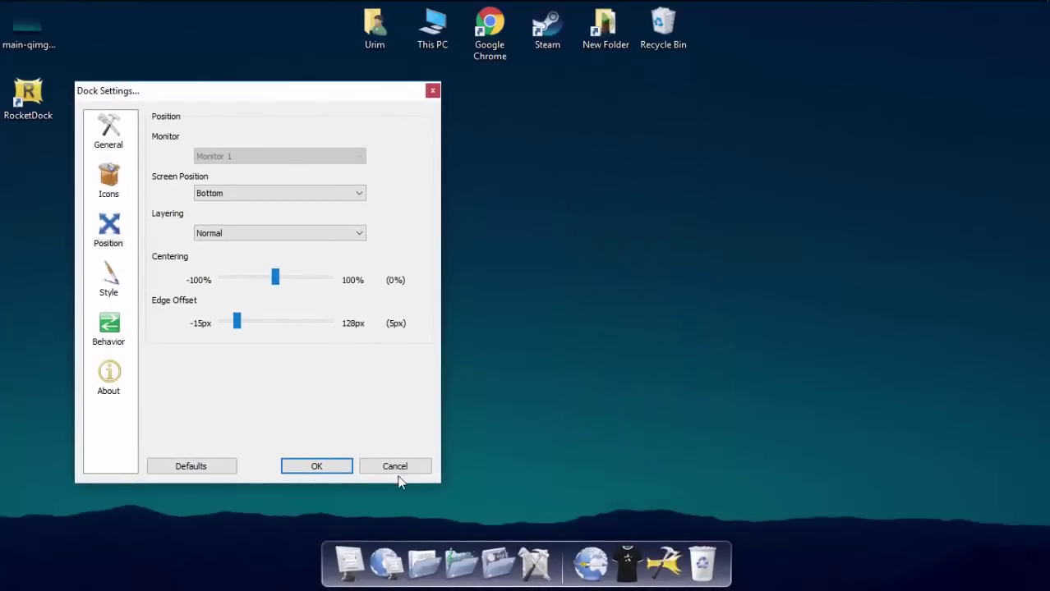
click(316, 467)
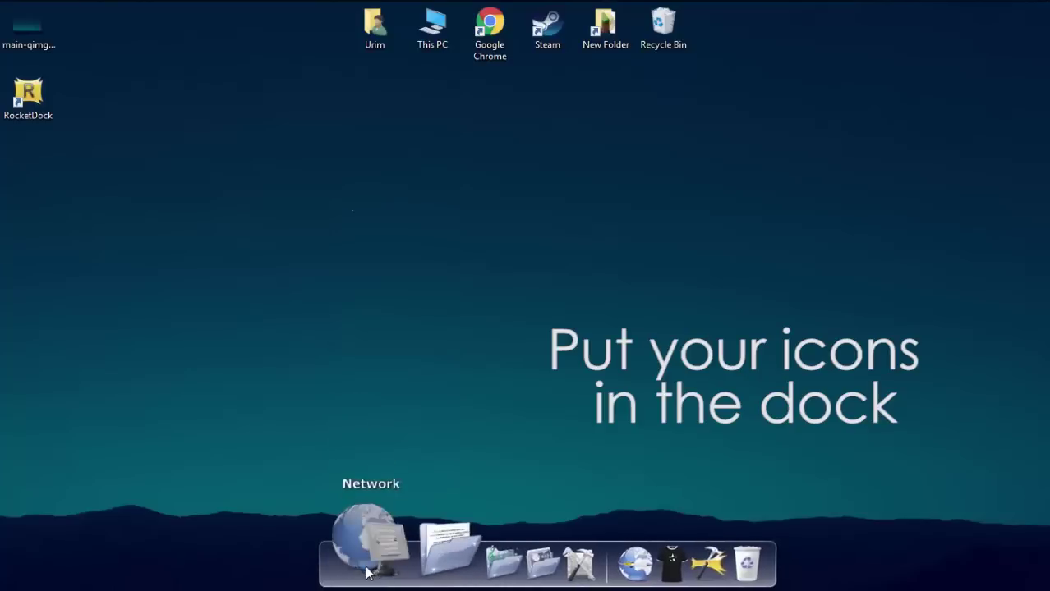
- Remove the default shortcuts from the dock, keeping only Dock Settings and the Recycle Bin
drag(367, 573, 368, 451)
drag(394, 567, 387, 428)
drag(403, 567, 398, 452)
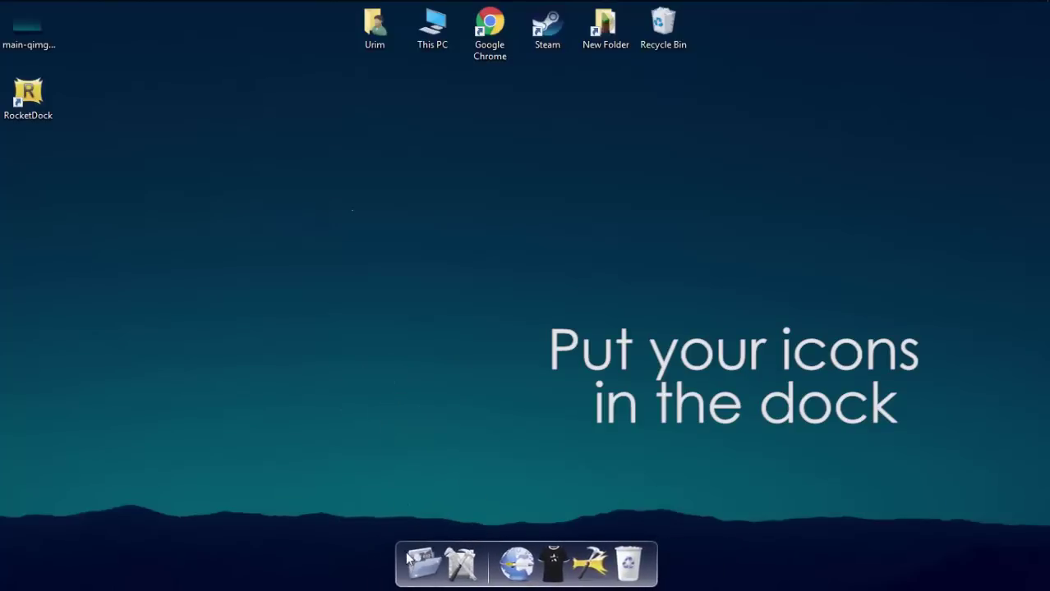
drag(417, 557, 412, 463)
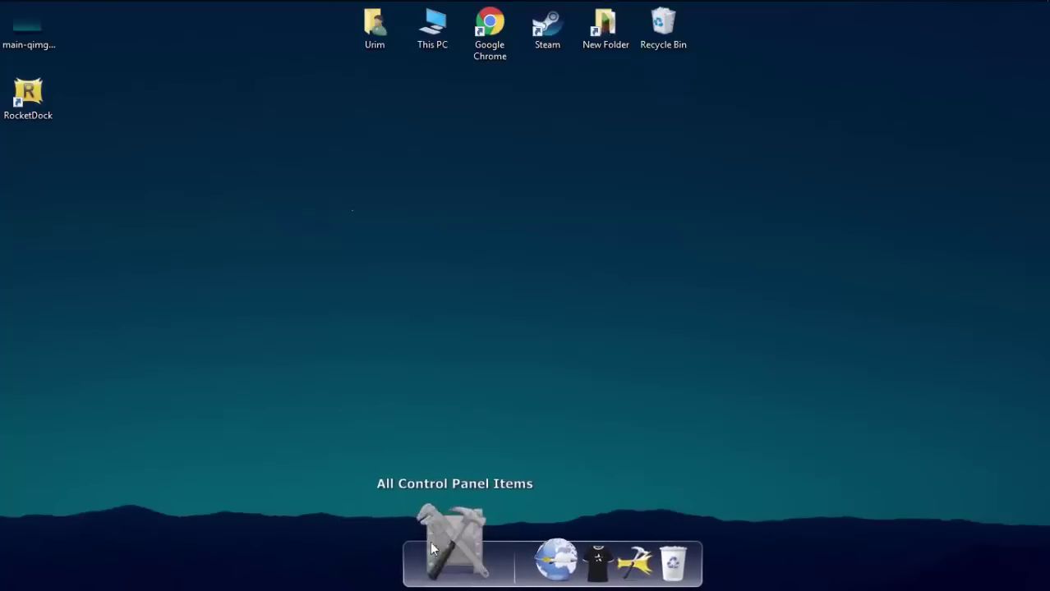
drag(433, 549, 462, 403)
drag(487, 532, 473, 423)
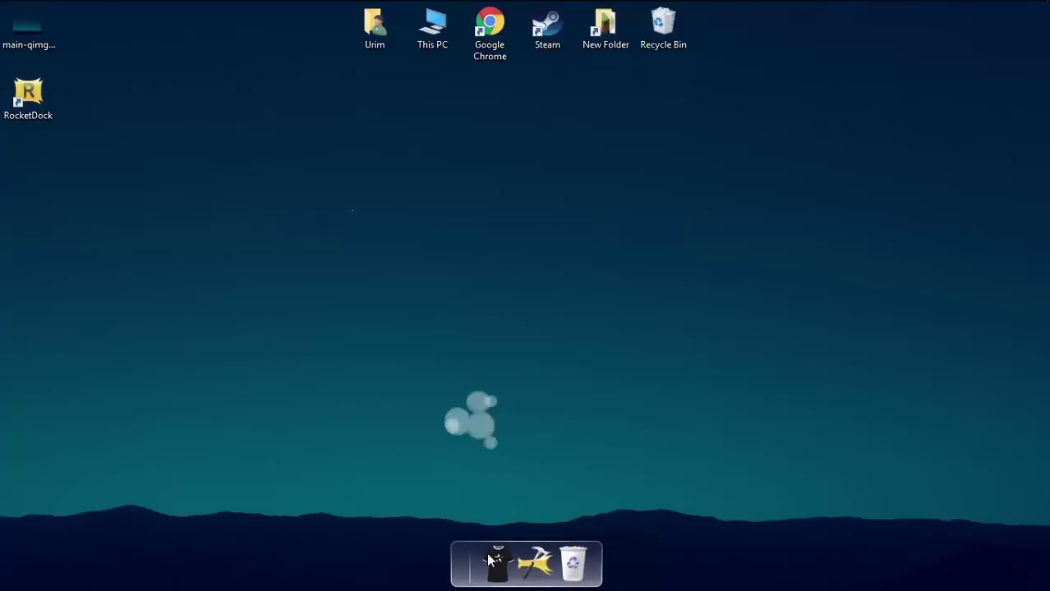
drag(494, 555, 481, 448)
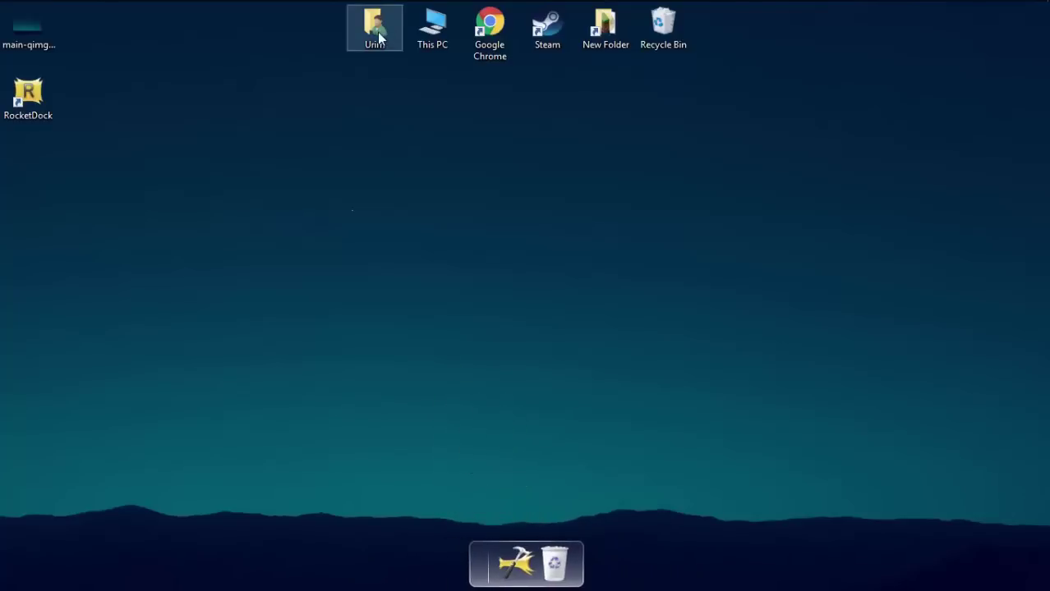
- Add the desktop's user folder, This PC, Google Chrome, Steam and New Folder to the dock, and replace its Recycle Bin with the desktop one
drag(464, 575, 483, 567)
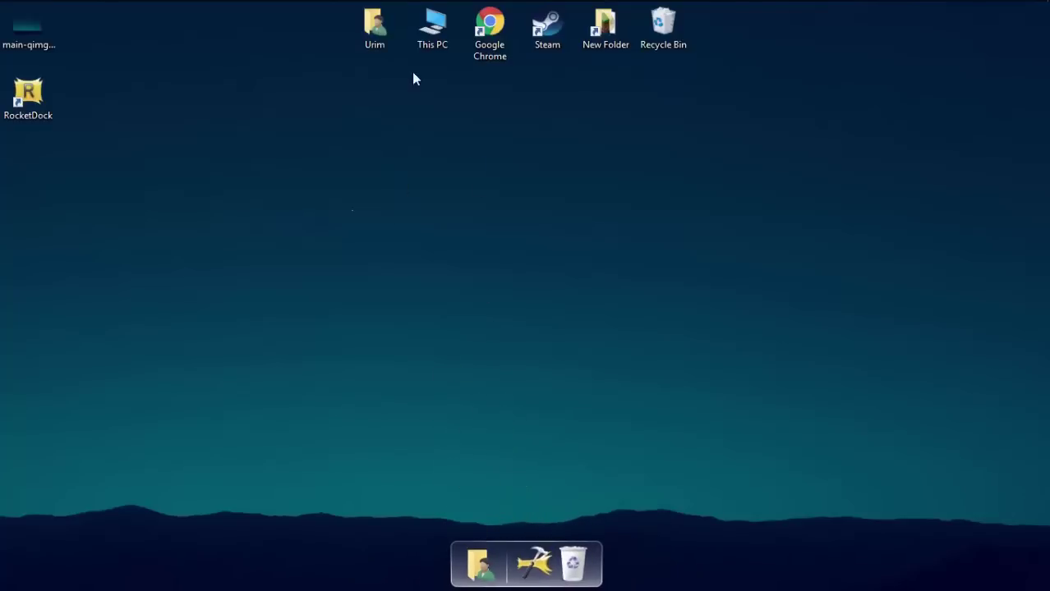
drag(421, 51, 503, 563)
drag(489, 31, 509, 554)
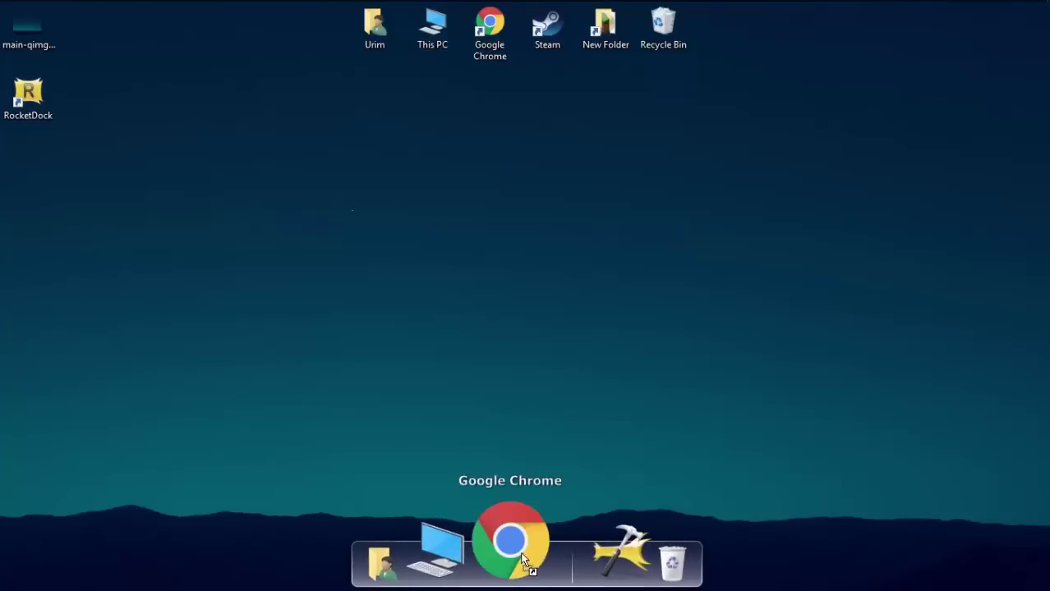
drag(568, 162, 538, 562)
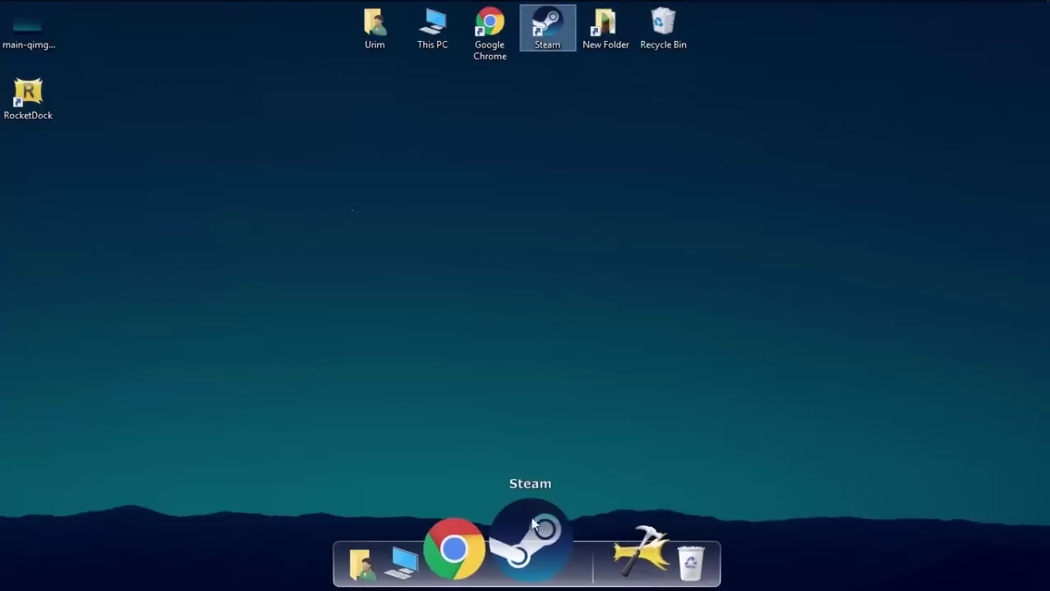
drag(610, 37, 557, 564)
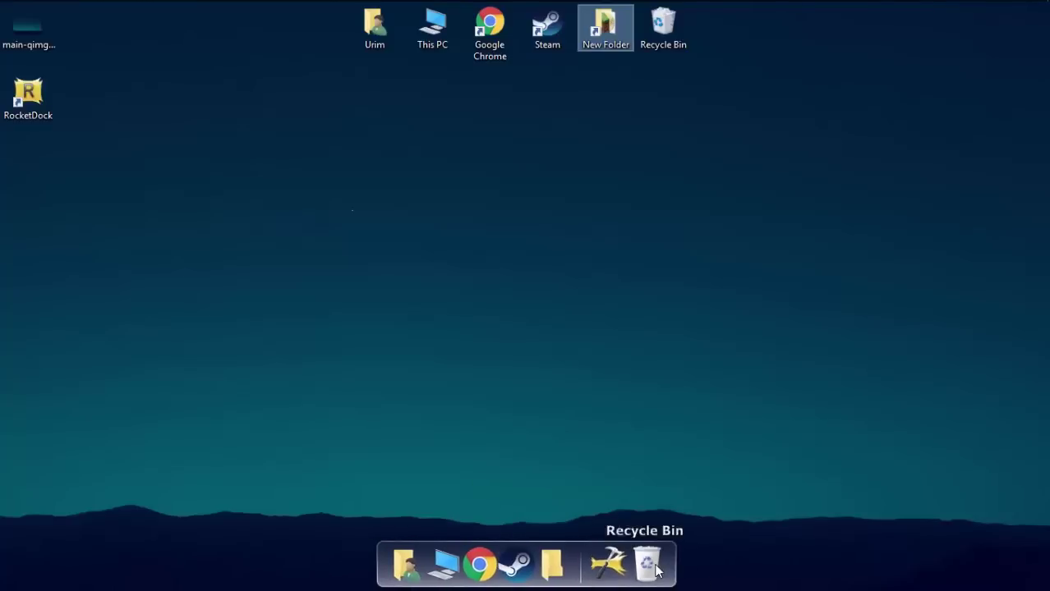
drag(645, 563, 750, 358)
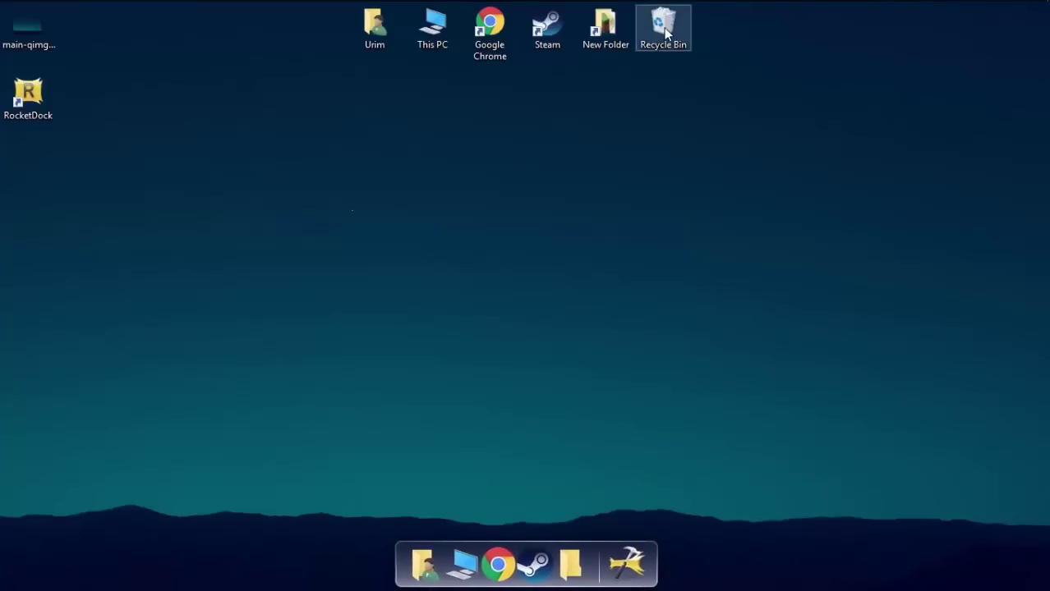
drag(667, 33, 649, 578)
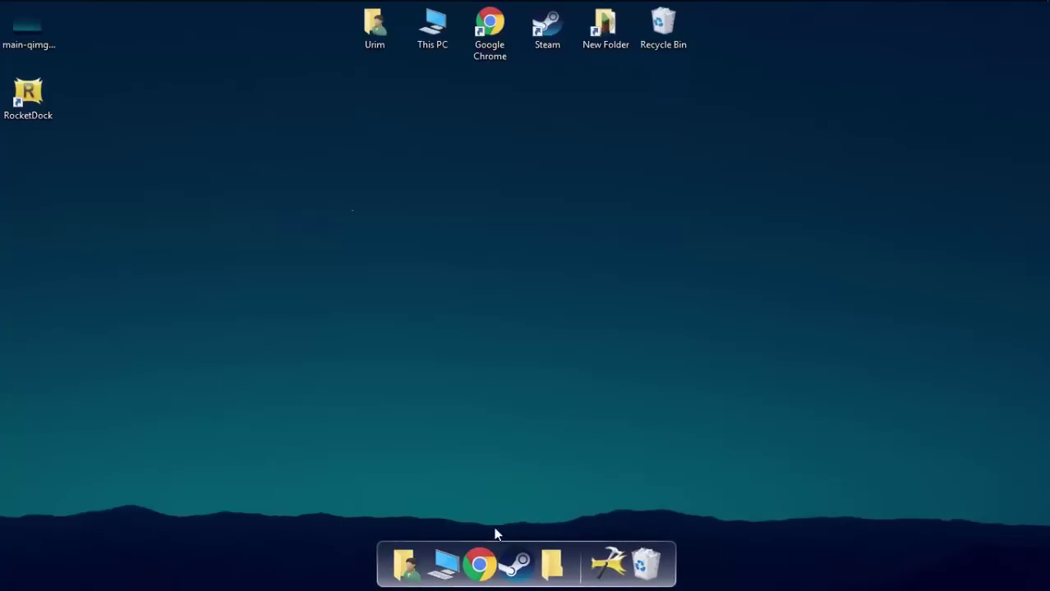
- Switch to Chrome, open the bookmarked Win10 Theme for RocketDock page on DeviantArt and download the theme's ZIP file
click(475, 561)
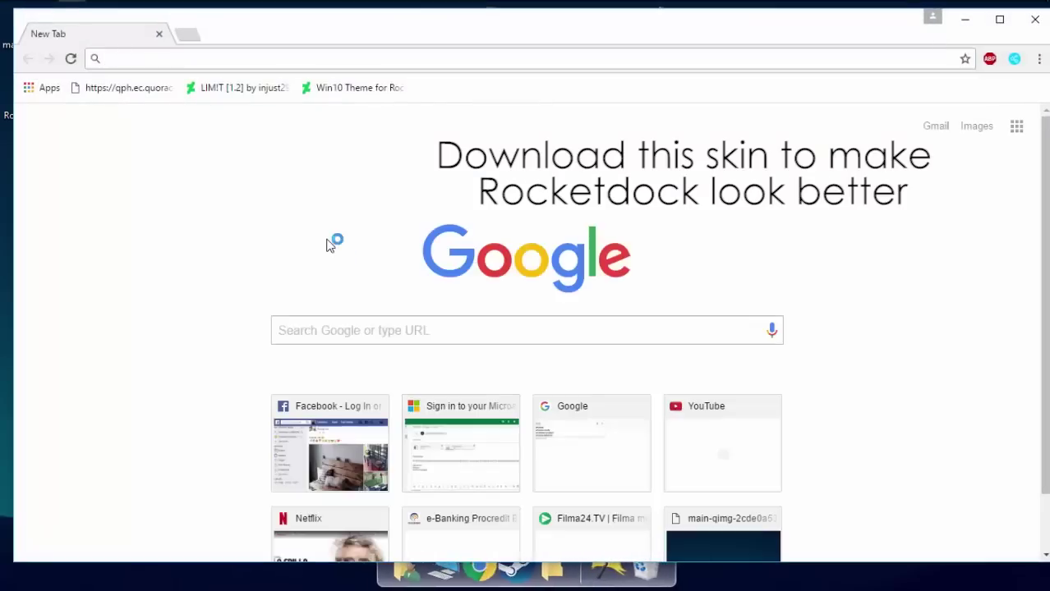
click(318, 90)
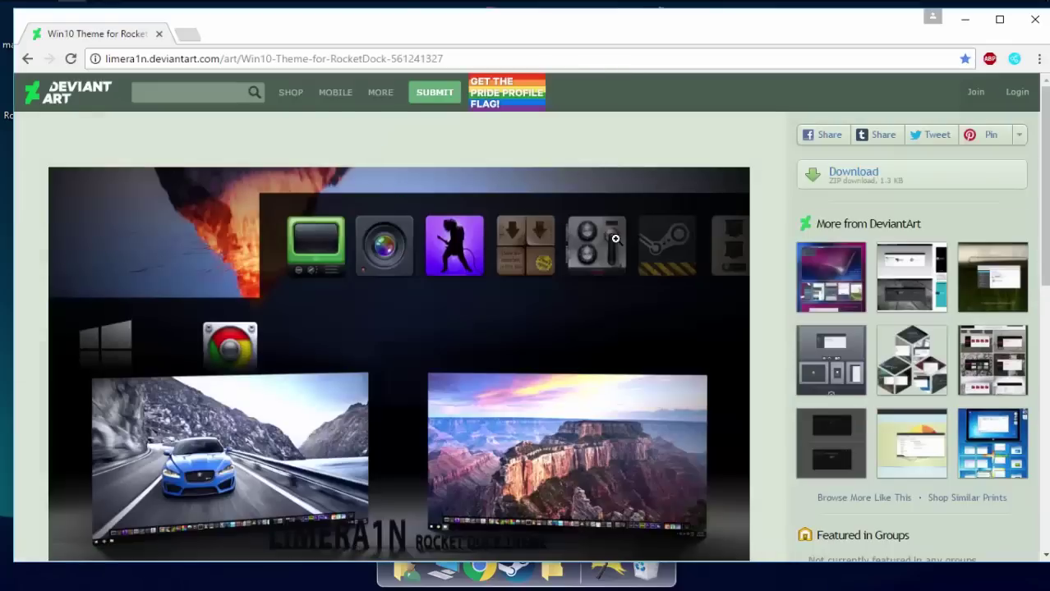
click(1014, 22)
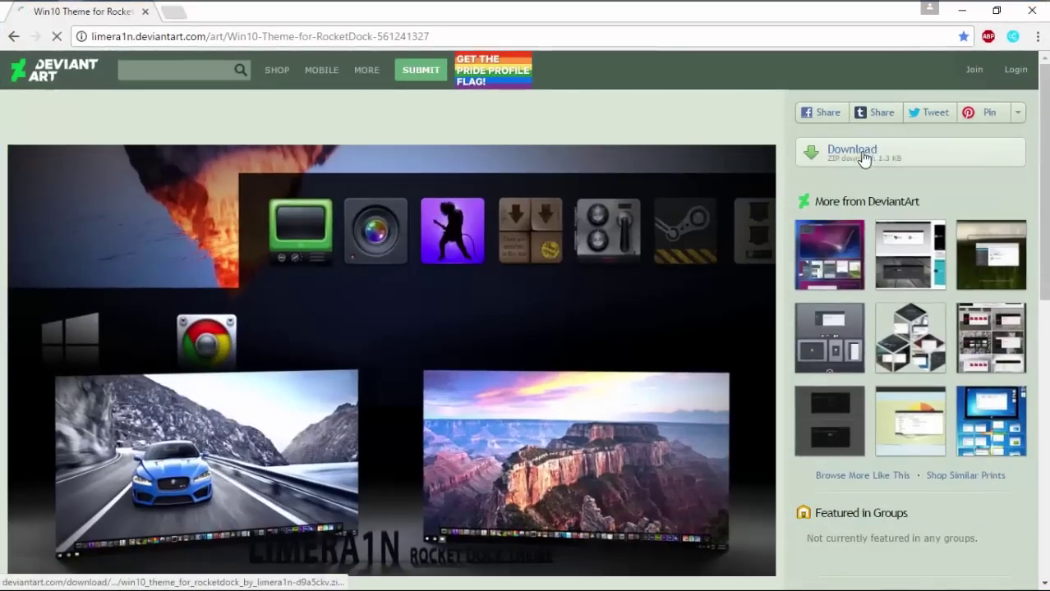
click(862, 156)
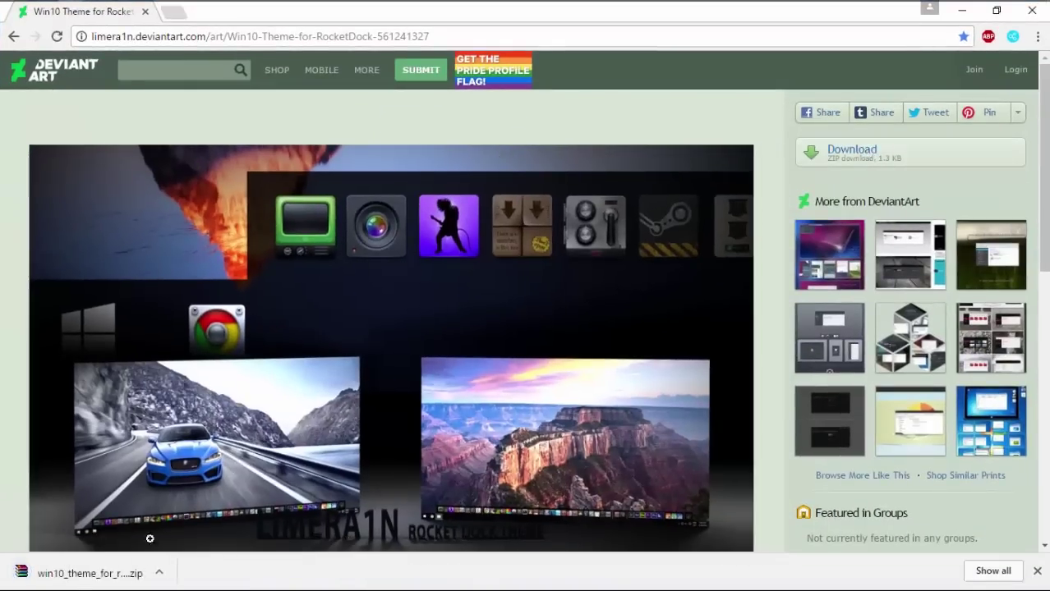
- Extract the Win10 Theme folder from the downloaded ZIP archive to the desktop, and close the archive and browser windows
click(92, 574)
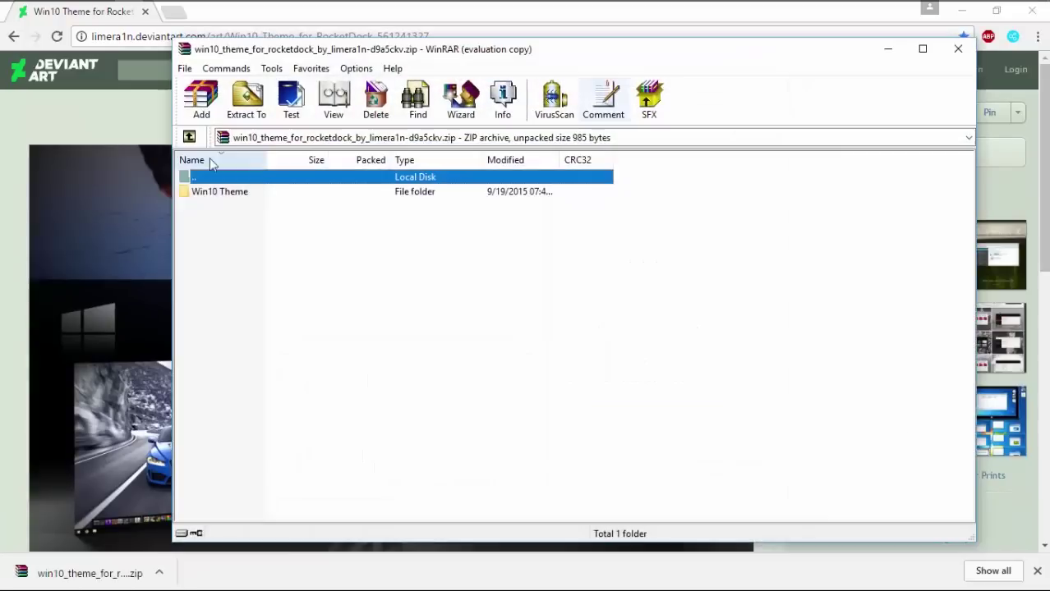
click(244, 103)
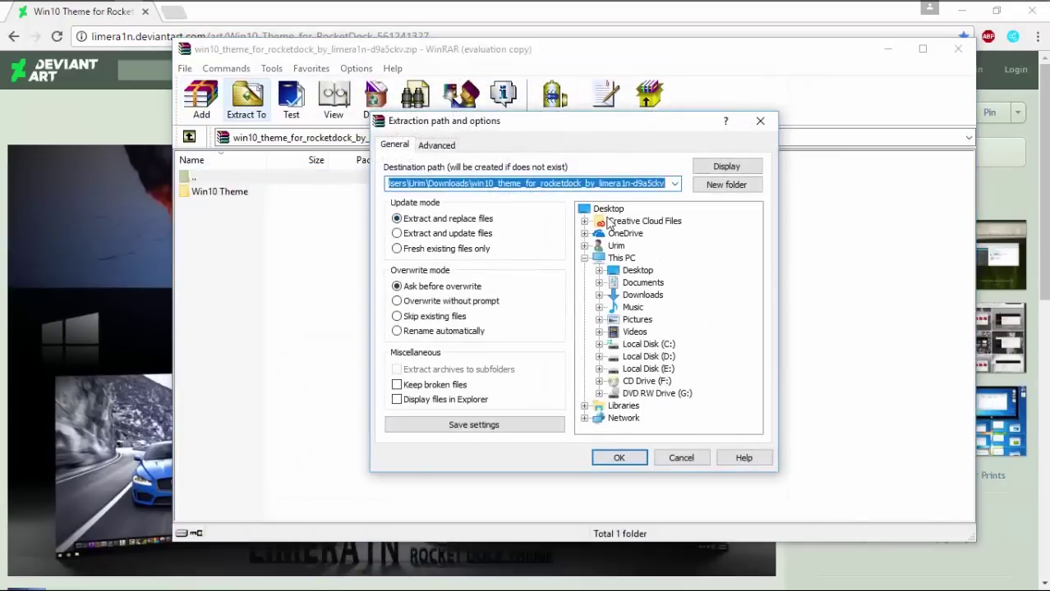
click(618, 457)
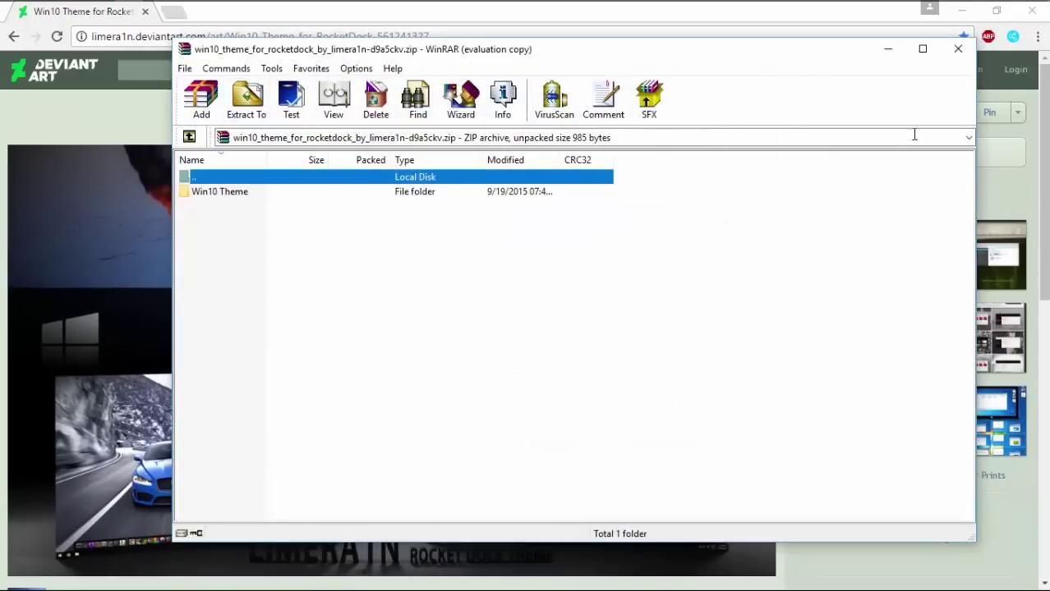
click(957, 50)
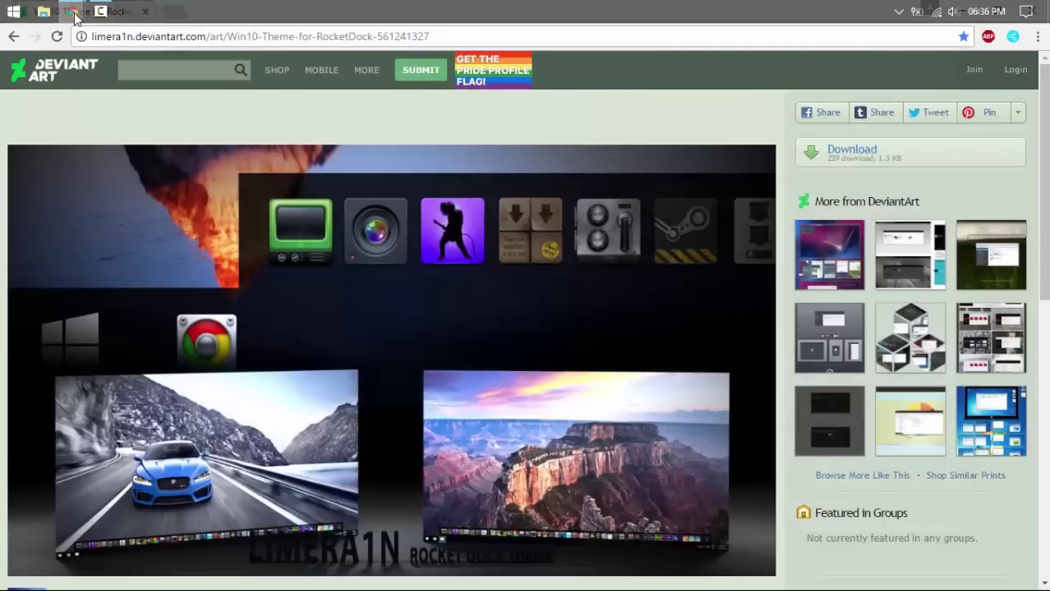
right_click(73, 14)
click(115, 178)
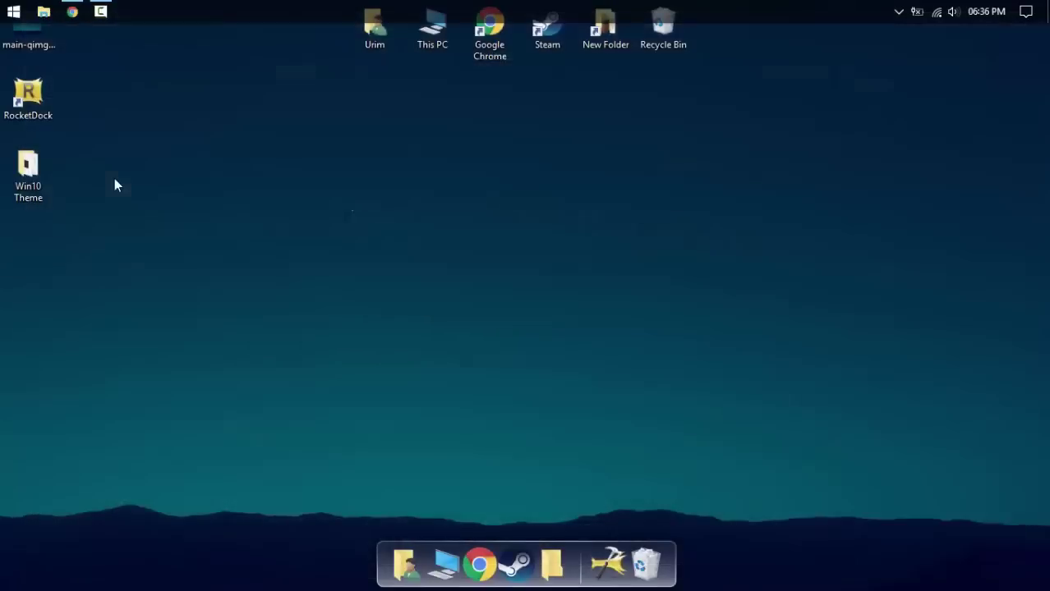
- Open RocketDock's installation location and move the Win10 Theme folder from the desktop into its Skins folder
right_click(56, 92)
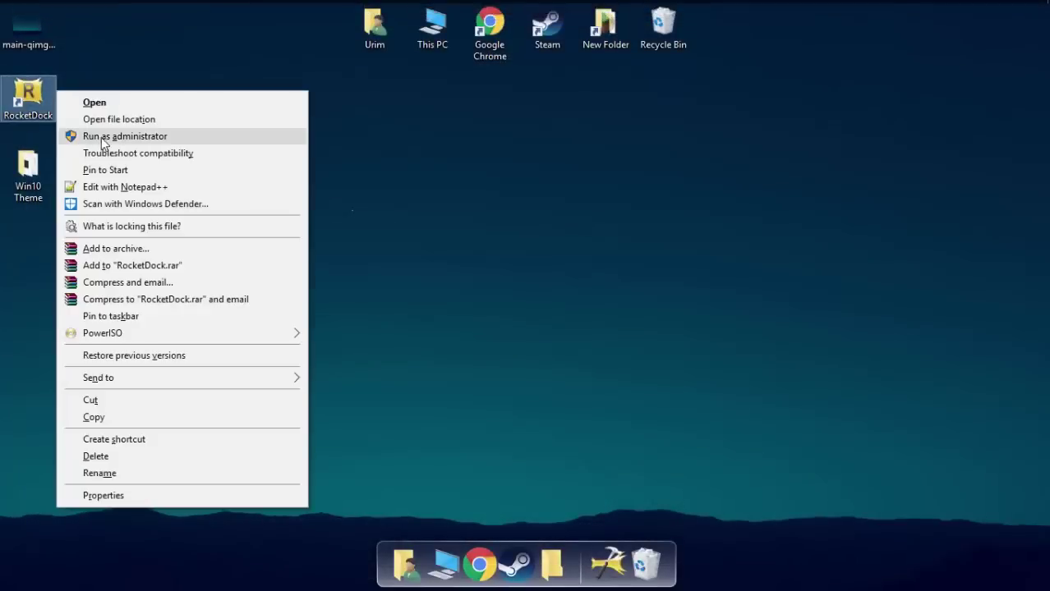
click(94, 123)
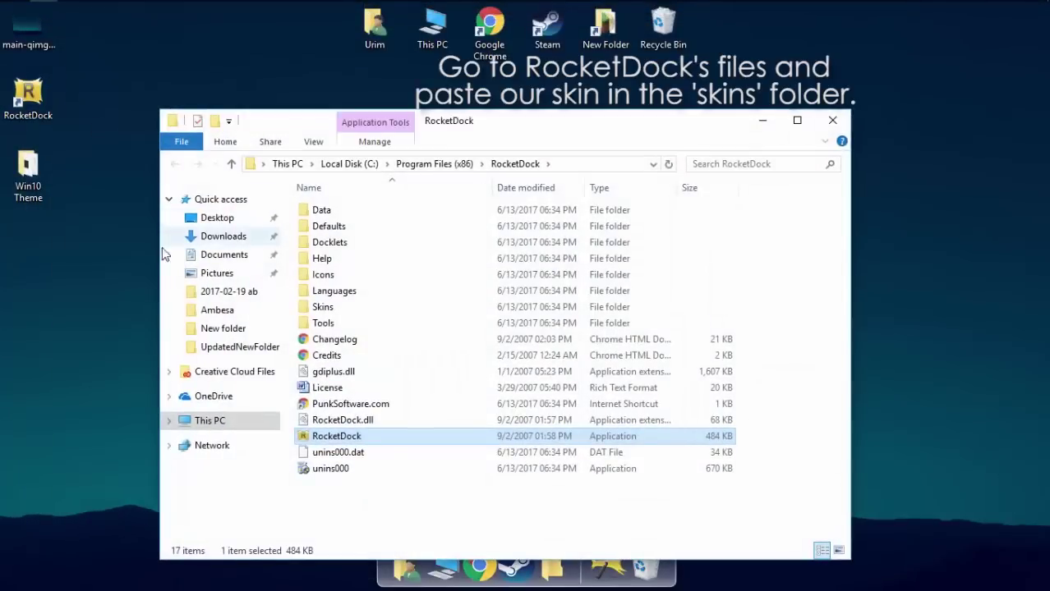
double_click(324, 309)
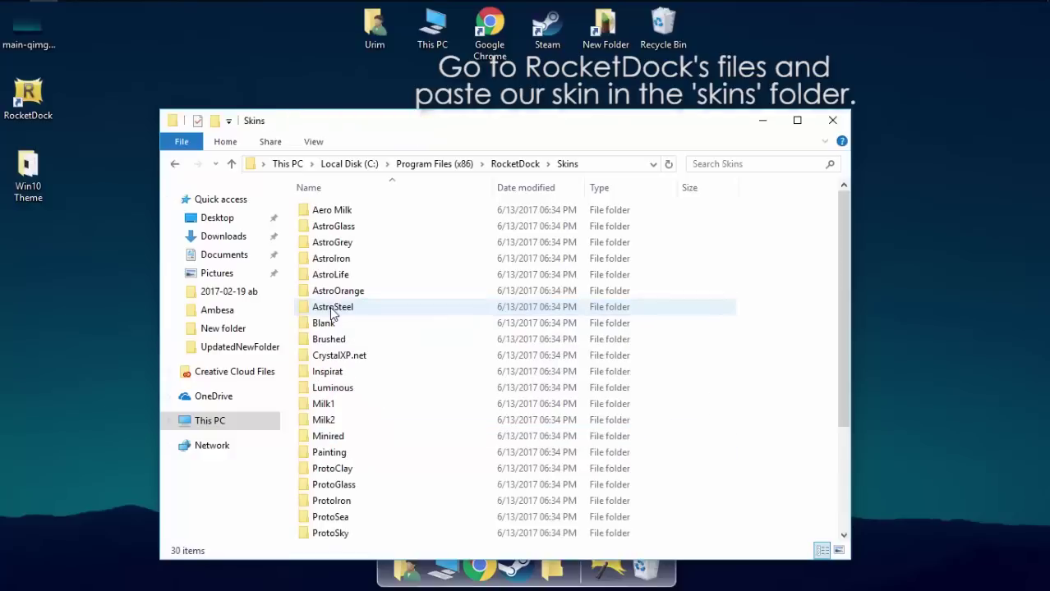
drag(28, 172, 764, 329)
click(491, 202)
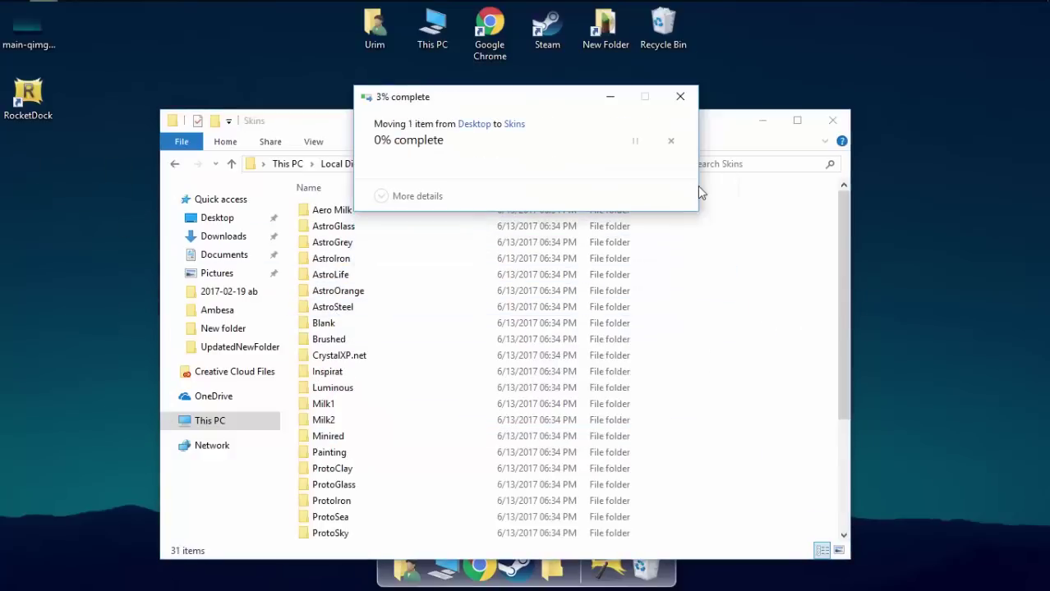
click(831, 120)
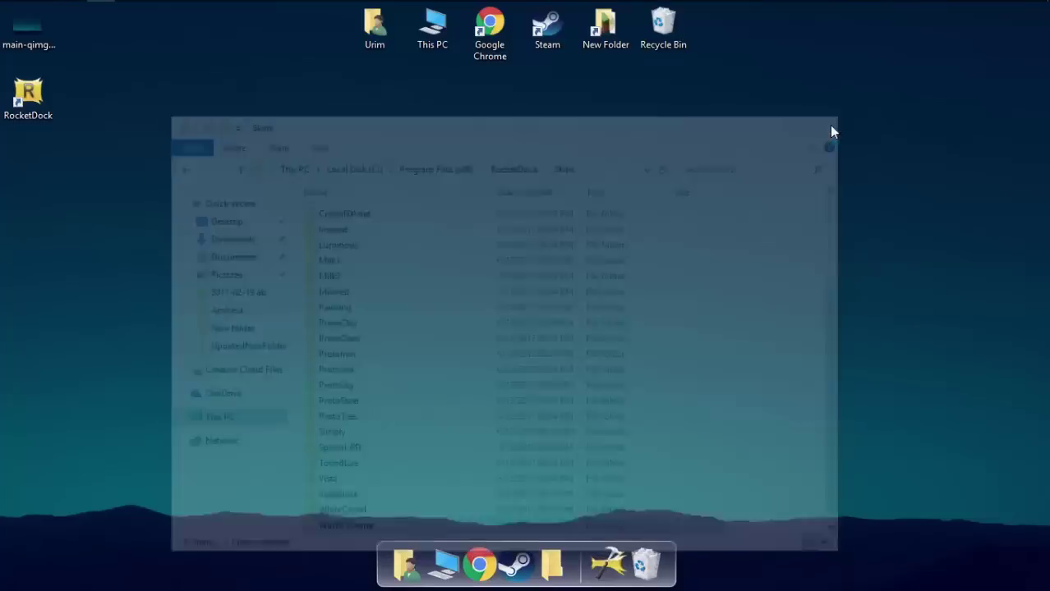
- Open the dock settings, set the dock's style to Win10 Theme and its opacity to 31%
click(609, 564)
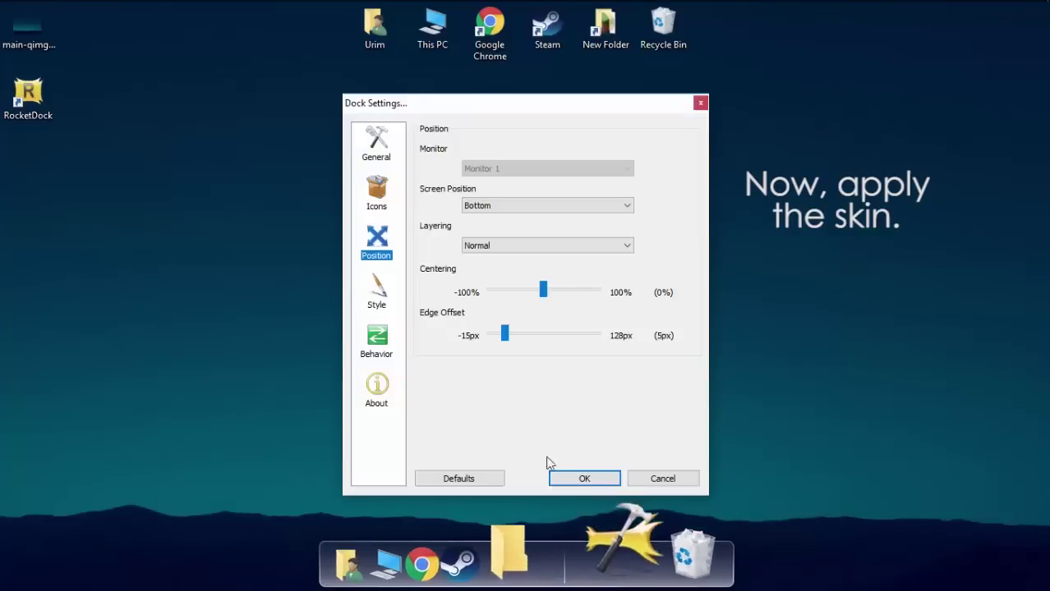
click(383, 158)
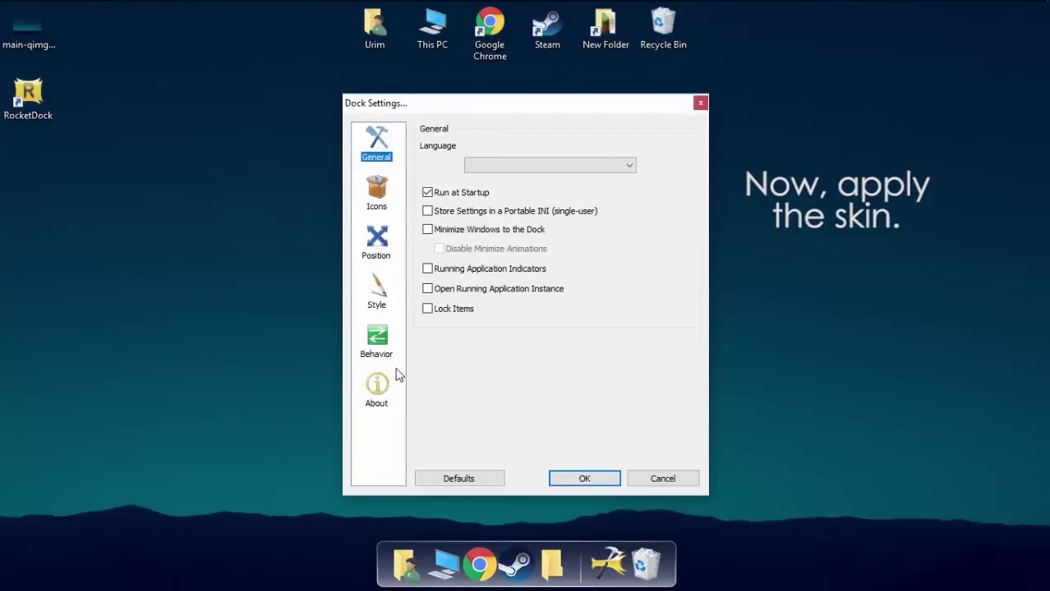
click(377, 289)
click(503, 167)
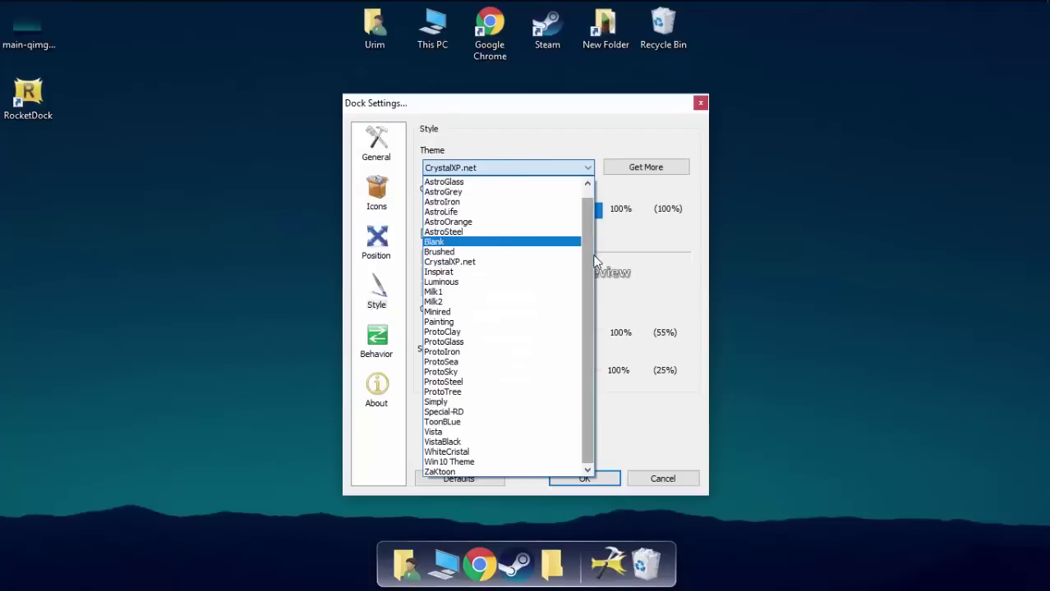
click(500, 462)
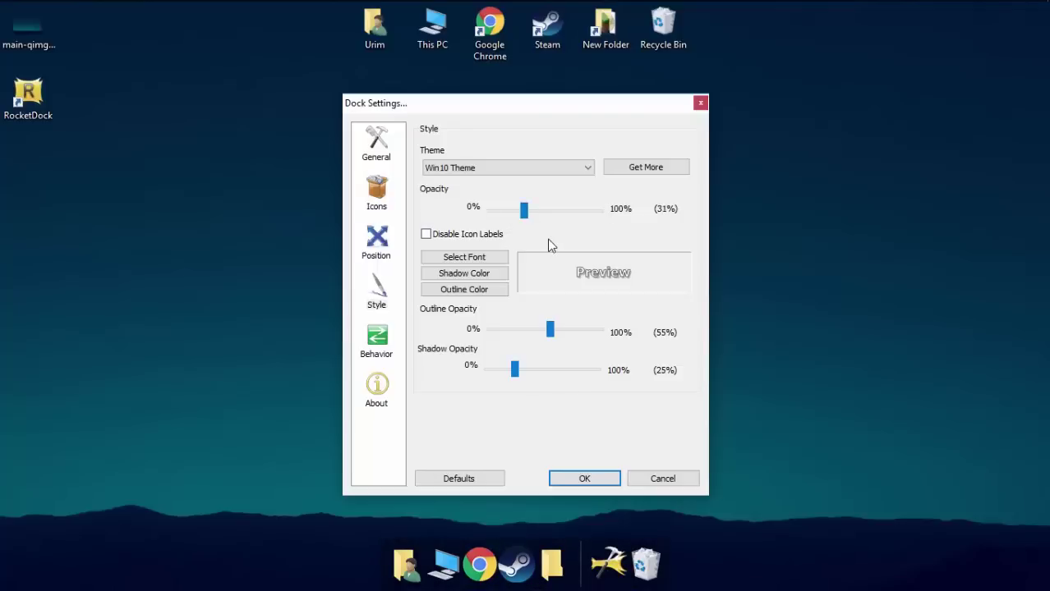
- Set the dock icons' hover zoom to 15px and apply the dock settings
click(382, 206)
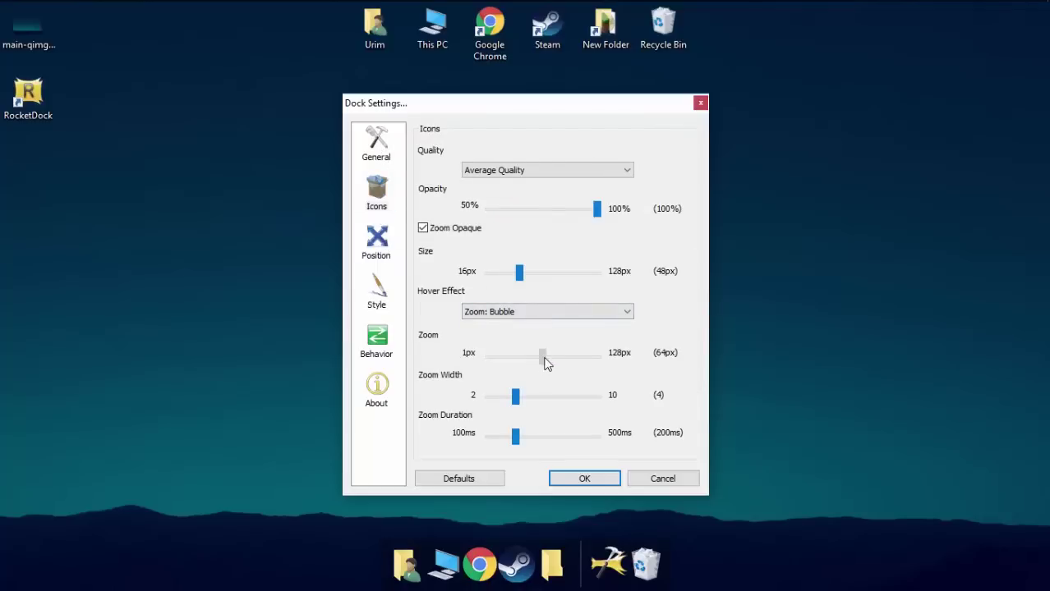
drag(514, 365, 503, 368)
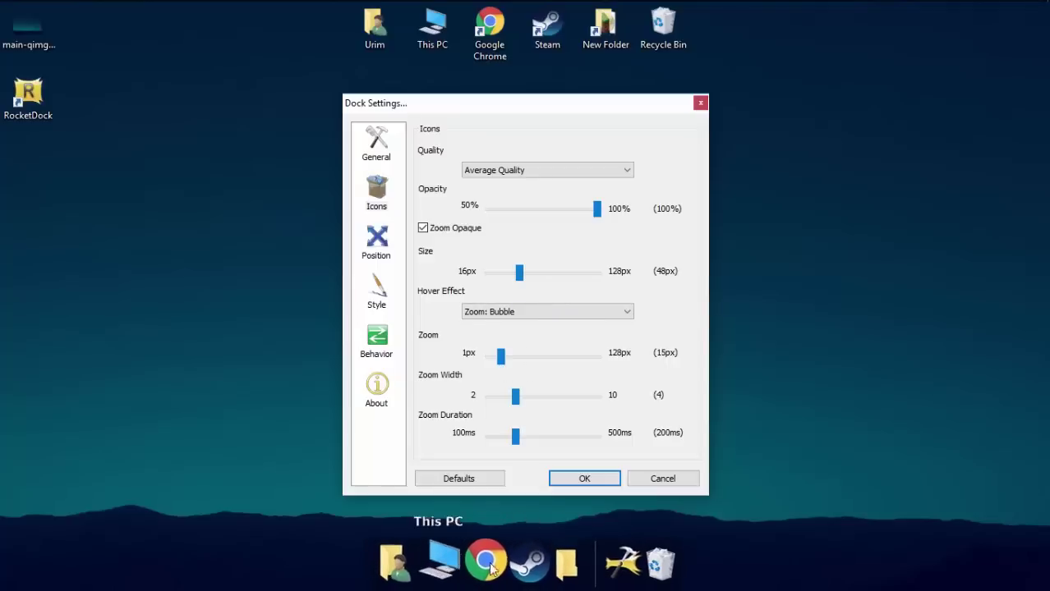
click(595, 479)
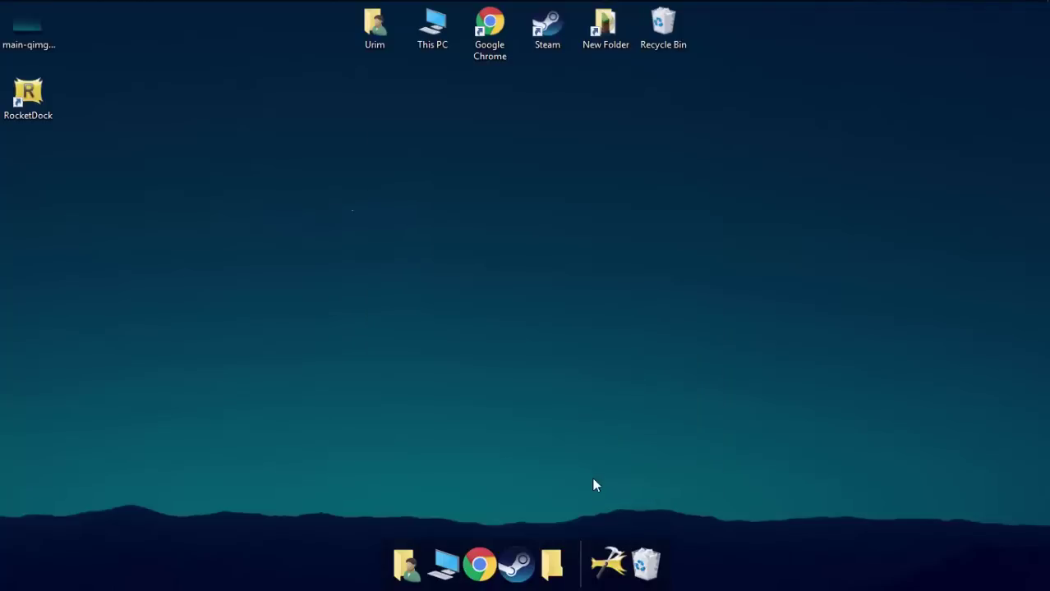
- Switch to Chrome, open the bookmarked LIM!T [1.2] skin page, and find the Rainmeter website through a Google search for "rainmeter" in a new tab
double_click(498, 49)
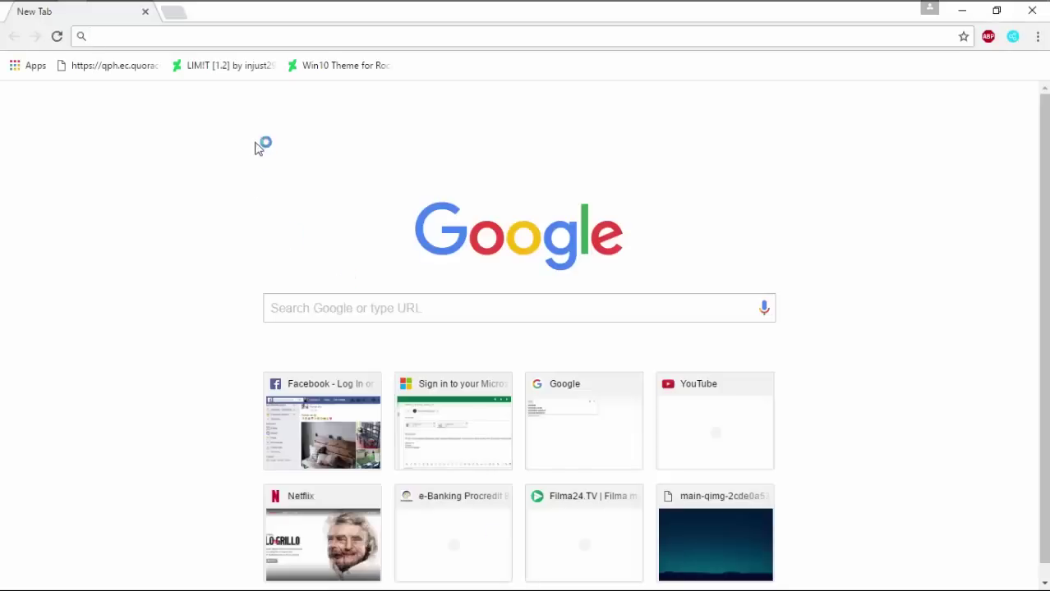
click(243, 65)
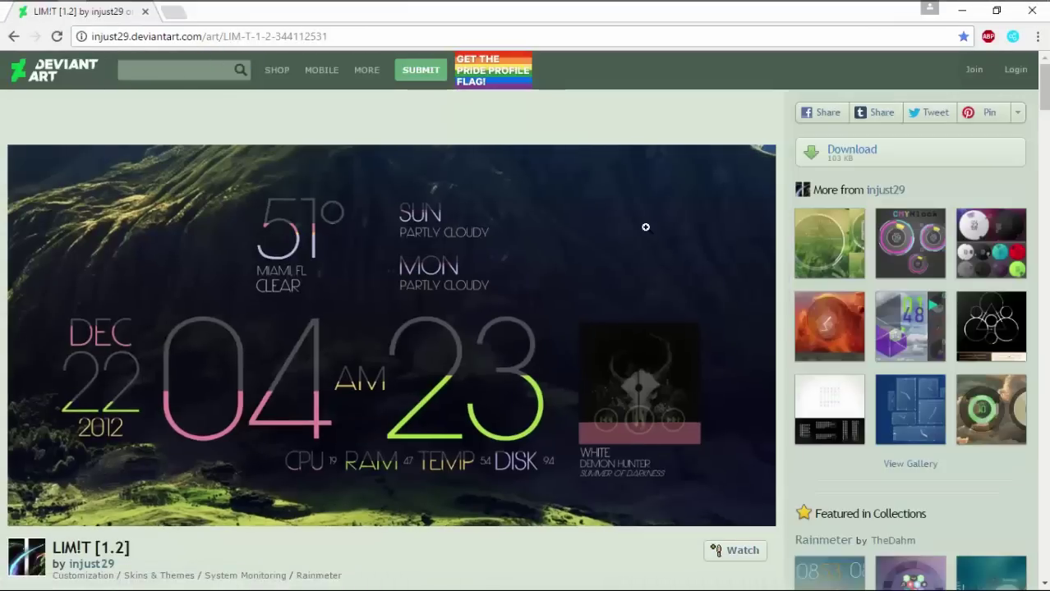
click(172, 12)
text(g)
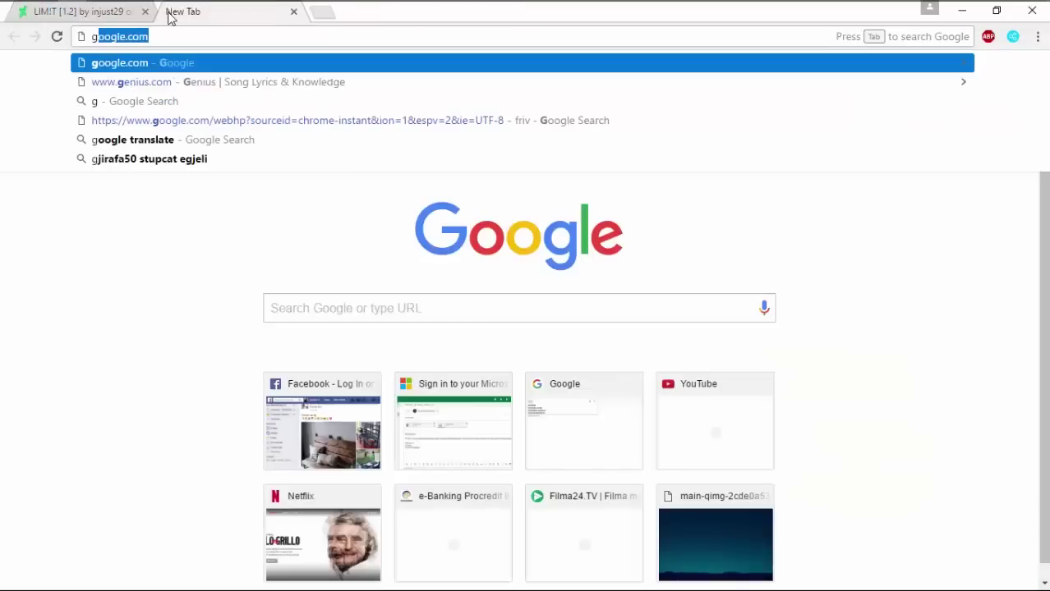
key(Return)
text(rainmeter)
key(Return)
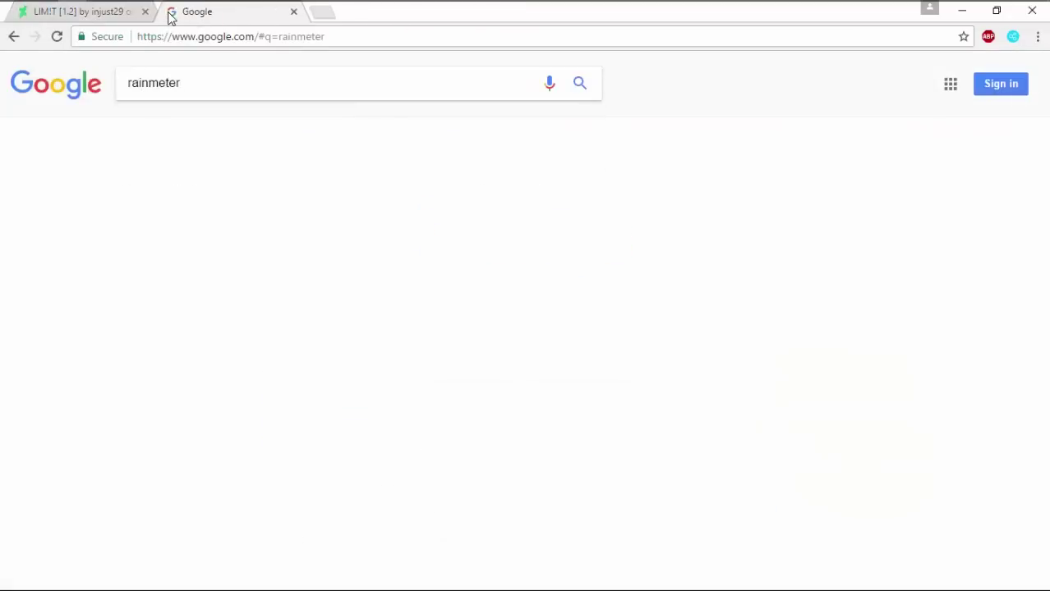
click(229, 197)
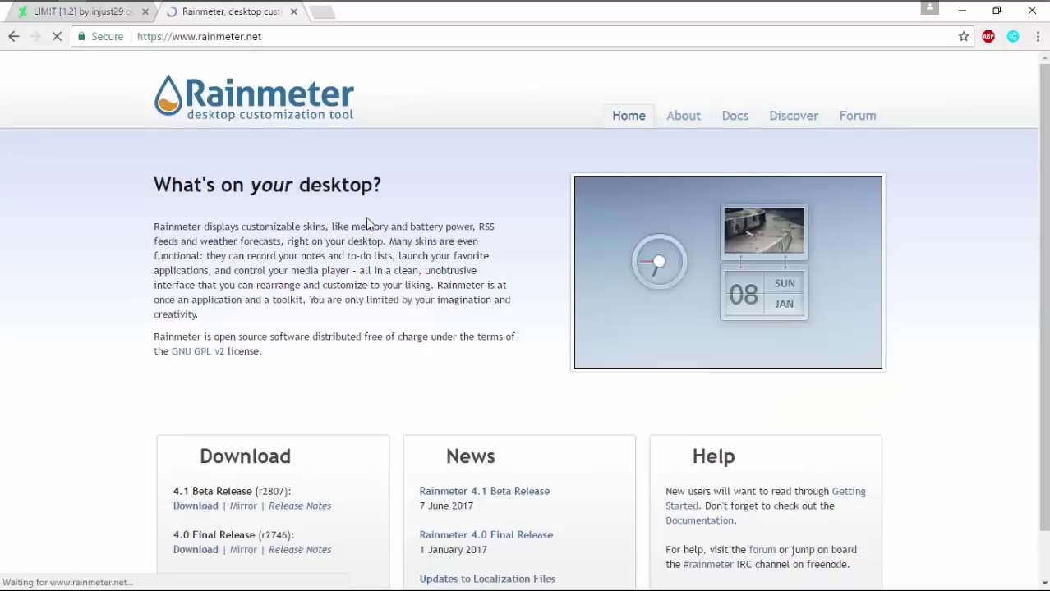
- Download the Rainmeter 4.0 Final Release installer and cancel the duplicate Rainmeter-4.0 (2).exe download
scroll(288, 438, down, 1)
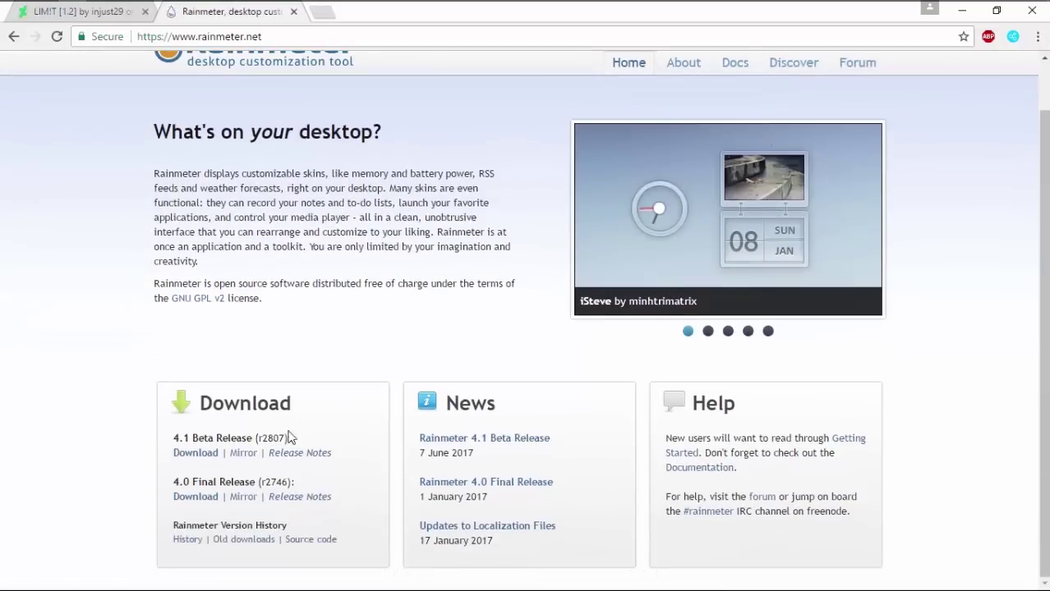
click(210, 507)
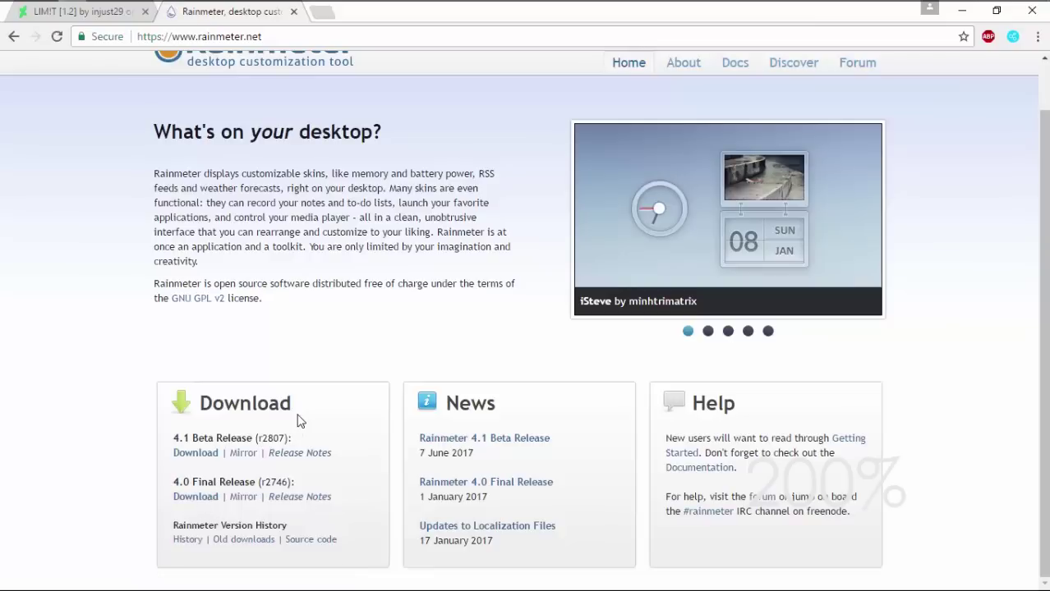
click(195, 496)
click(158, 571)
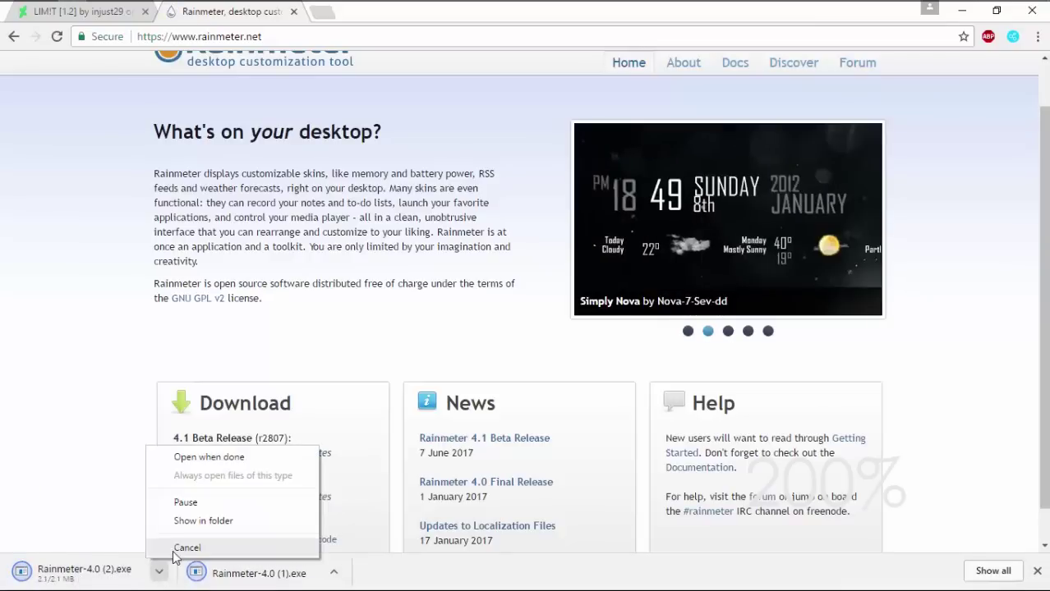
click(175, 547)
- Run Rainmeter-4.0 (1).exe and complete the standard installation with the 64-bit version, launch on startup and Run Rainmeter enabled
click(263, 575)
click(533, 337)
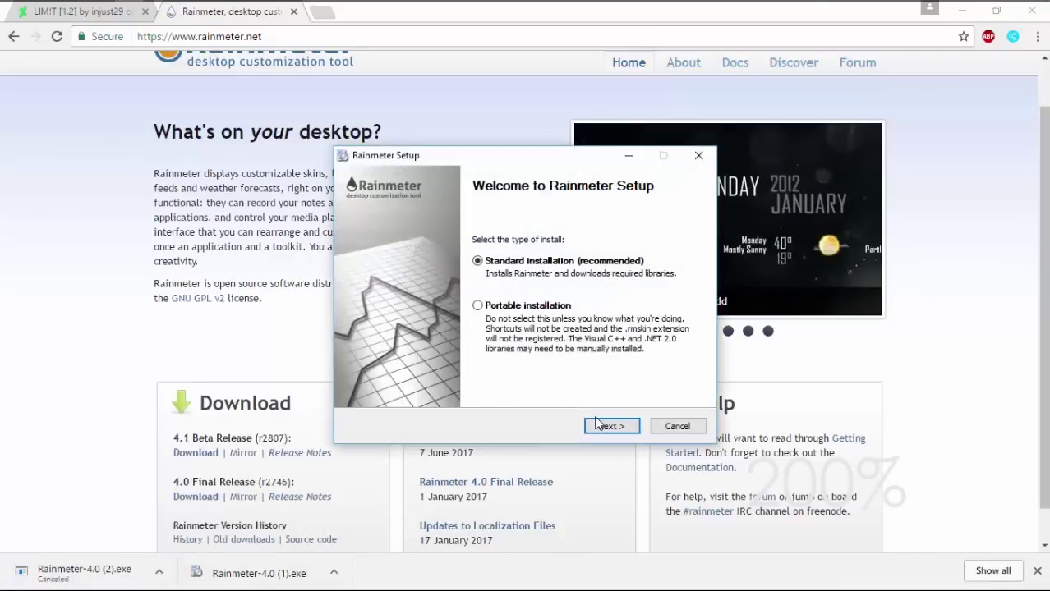
click(608, 426)
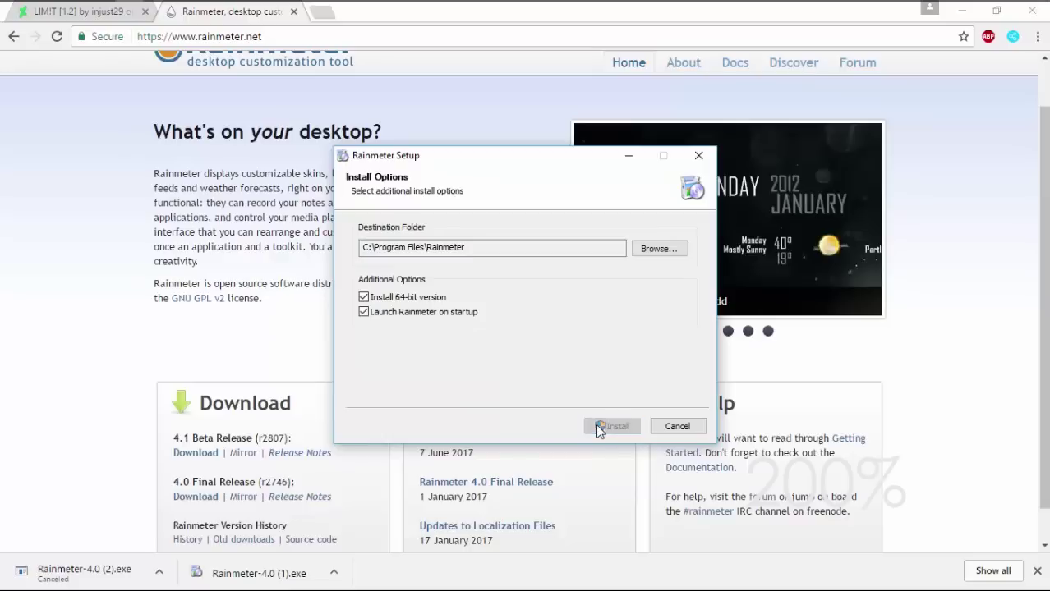
click(598, 428)
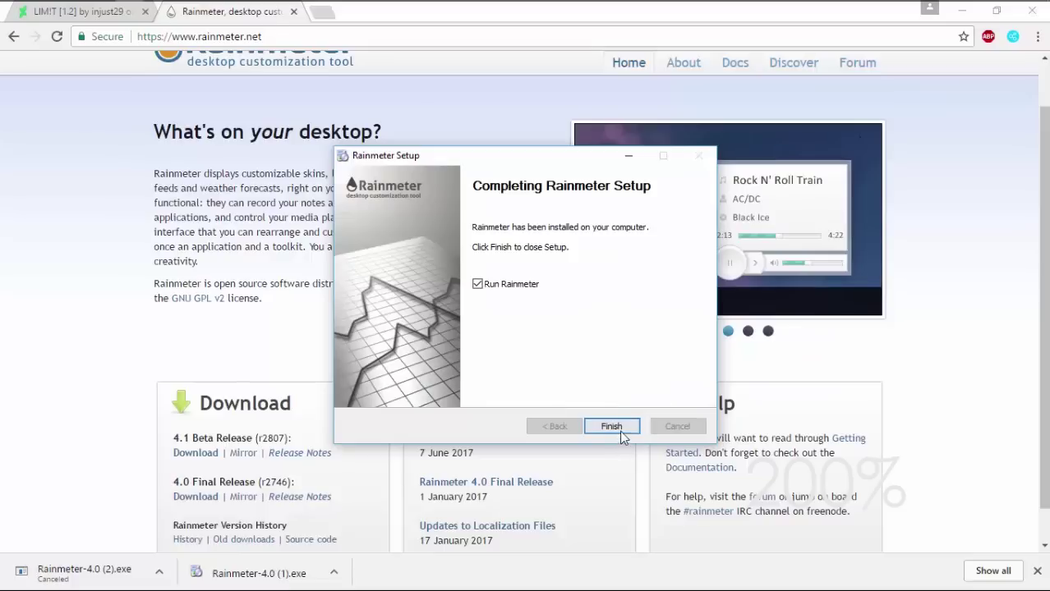
click(619, 428)
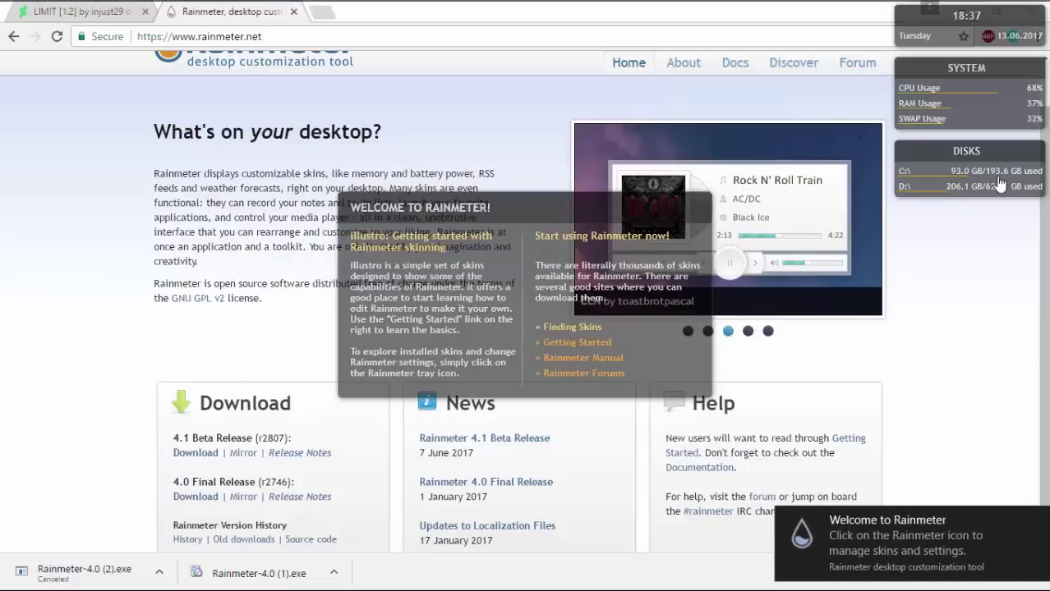
- Unload all default illustro skins from the desktop: Disks, System, Welcome and the clock, minimizing Chrome on the way
right_click(1000, 184)
click(1023, 349)
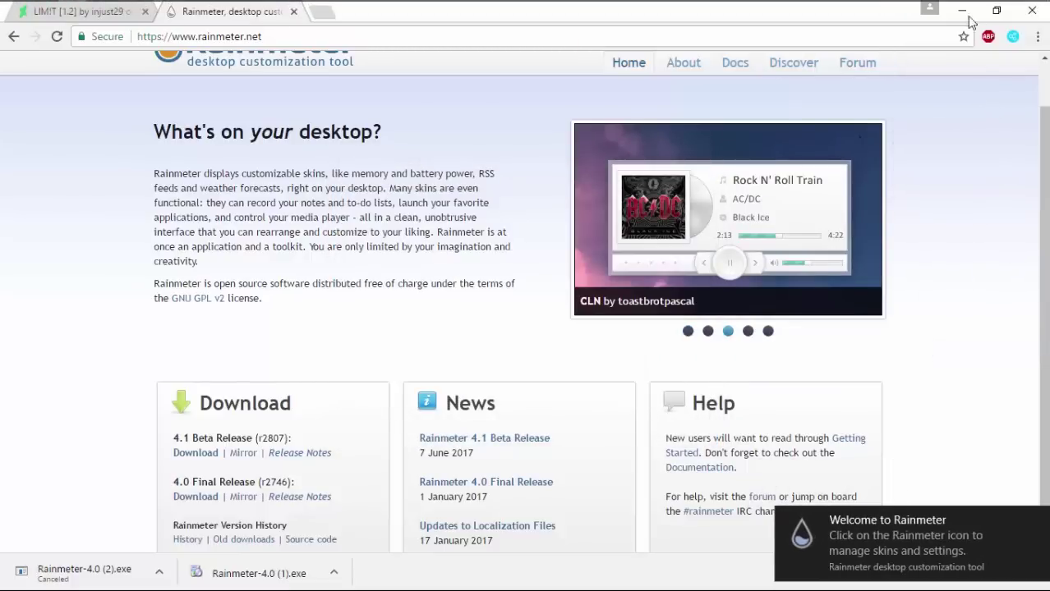
click(962, 11)
right_click(978, 121)
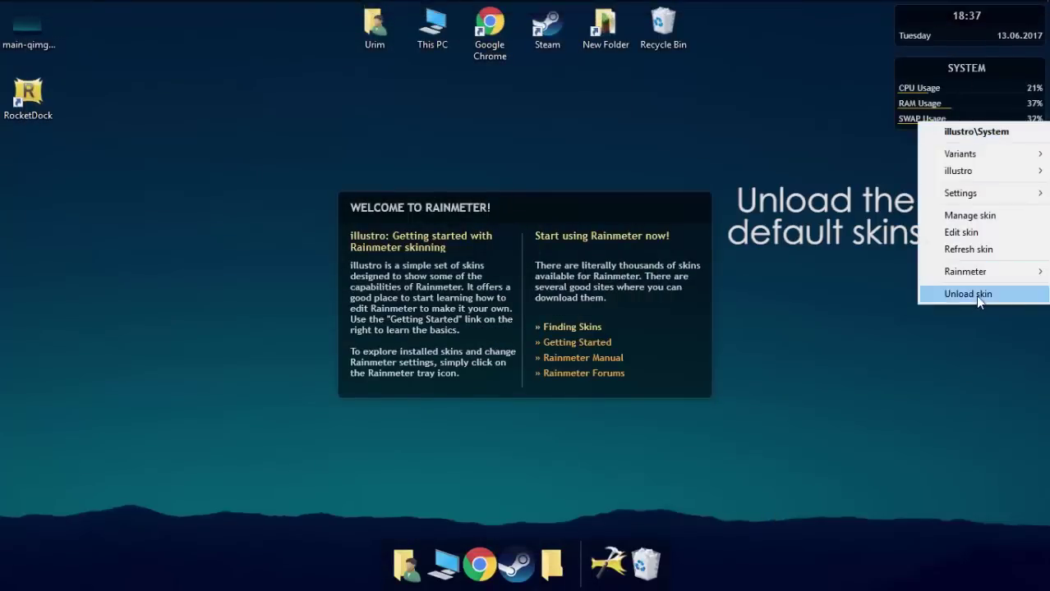
click(975, 295)
right_click(646, 226)
click(713, 399)
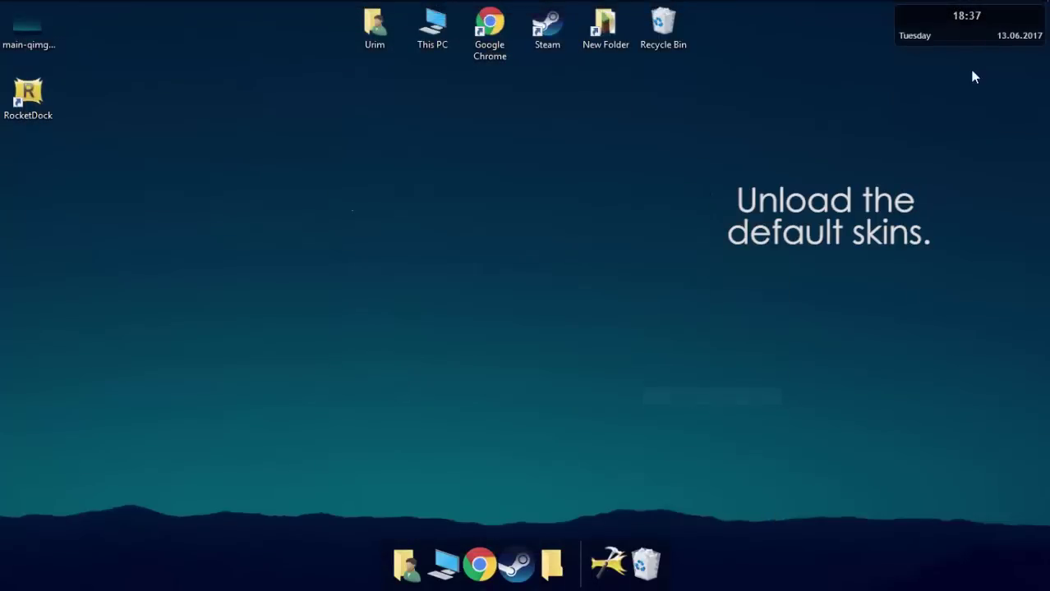
right_click(953, 45)
click(951, 217)
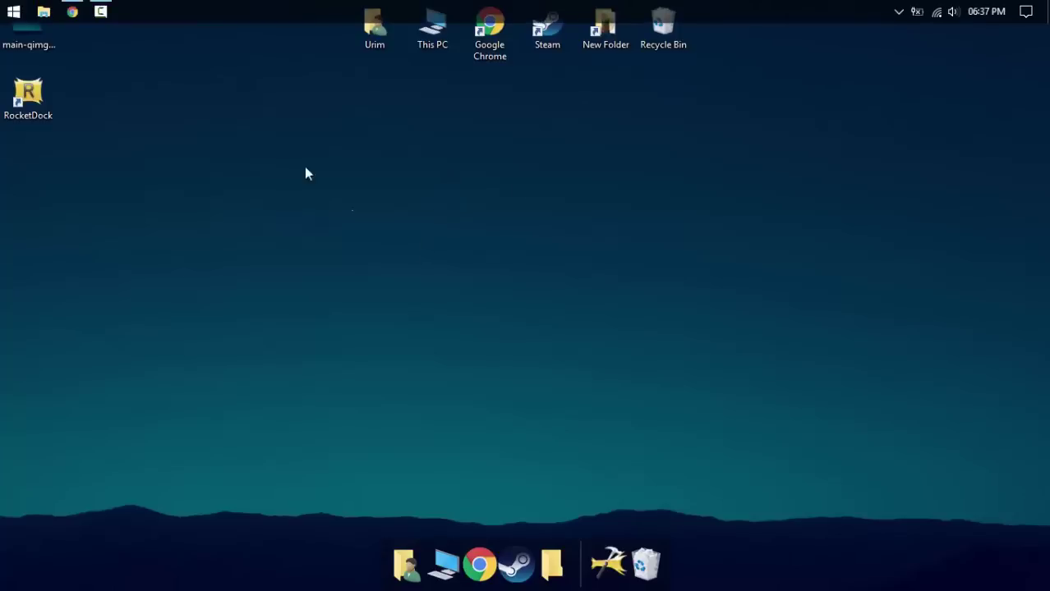
- Search Windows for "rain" to start Rainmeter and open the Manage Rainmeter window to view its installed skins
click(13, 12)
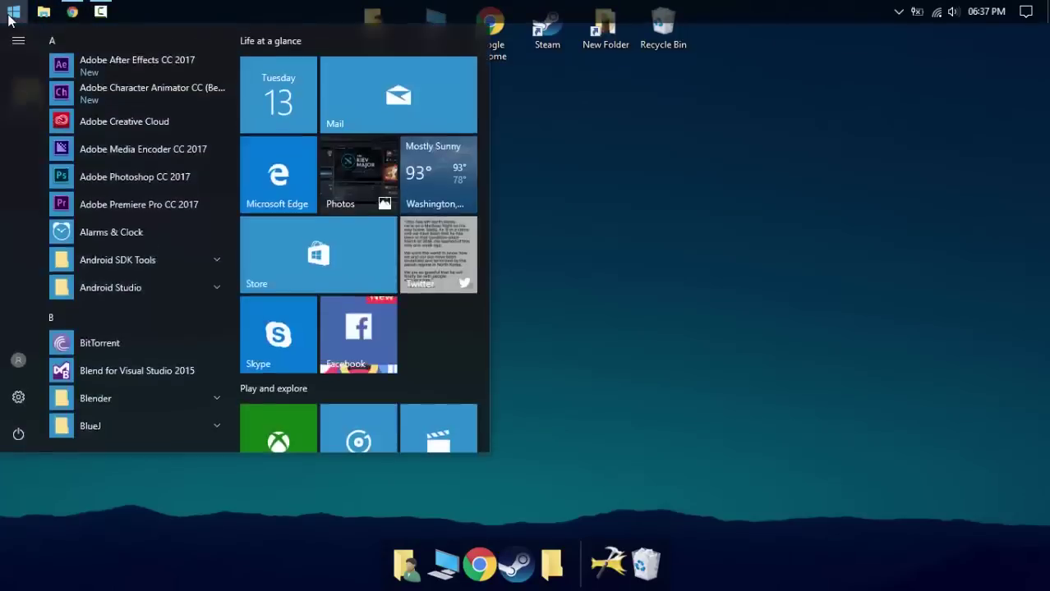
text(rain)
key(Return)
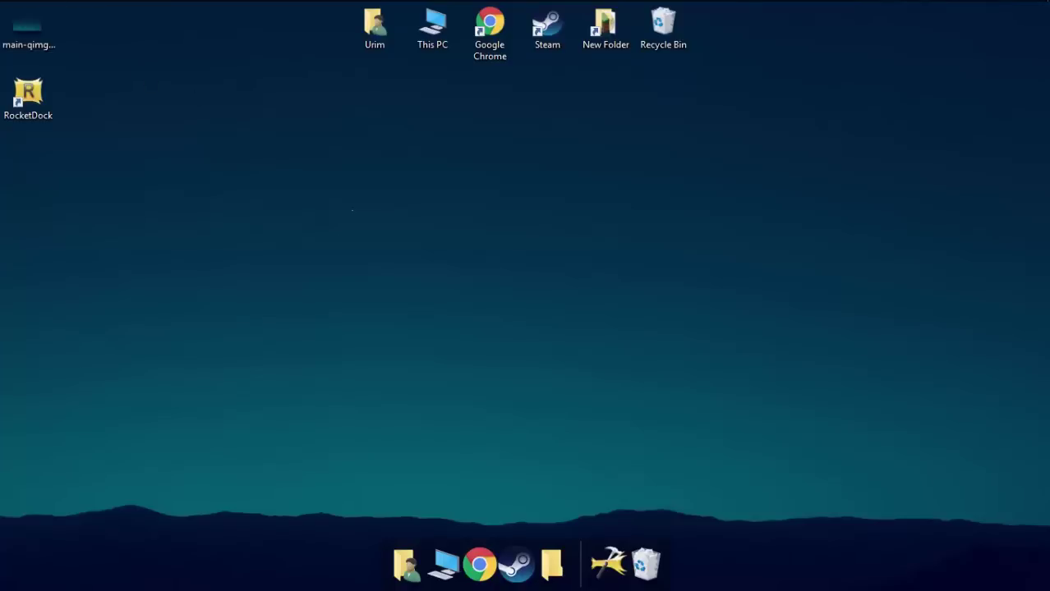
mouse_move(135, 2)
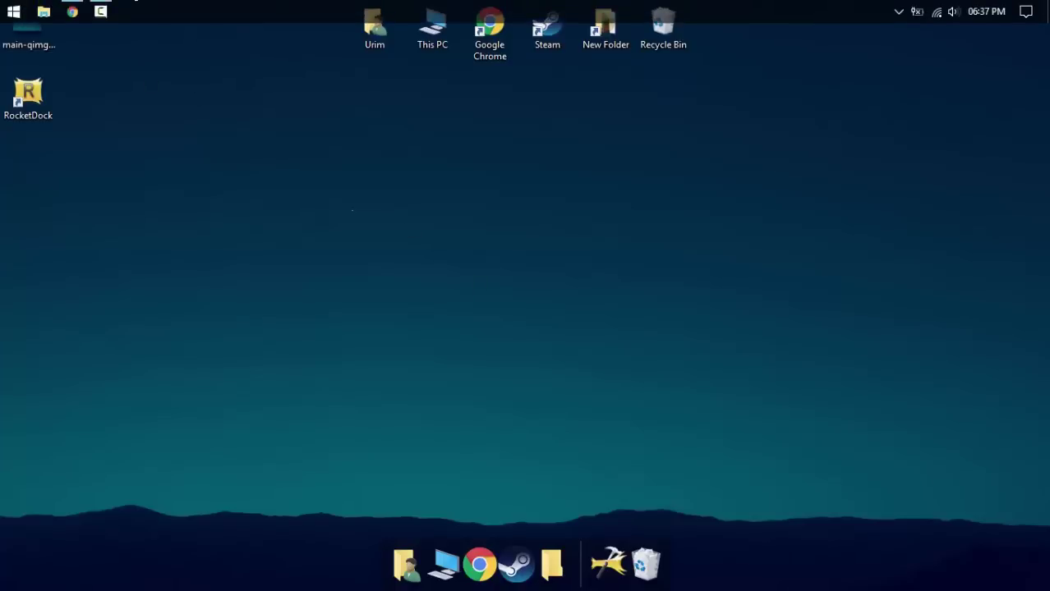
click(898, 13)
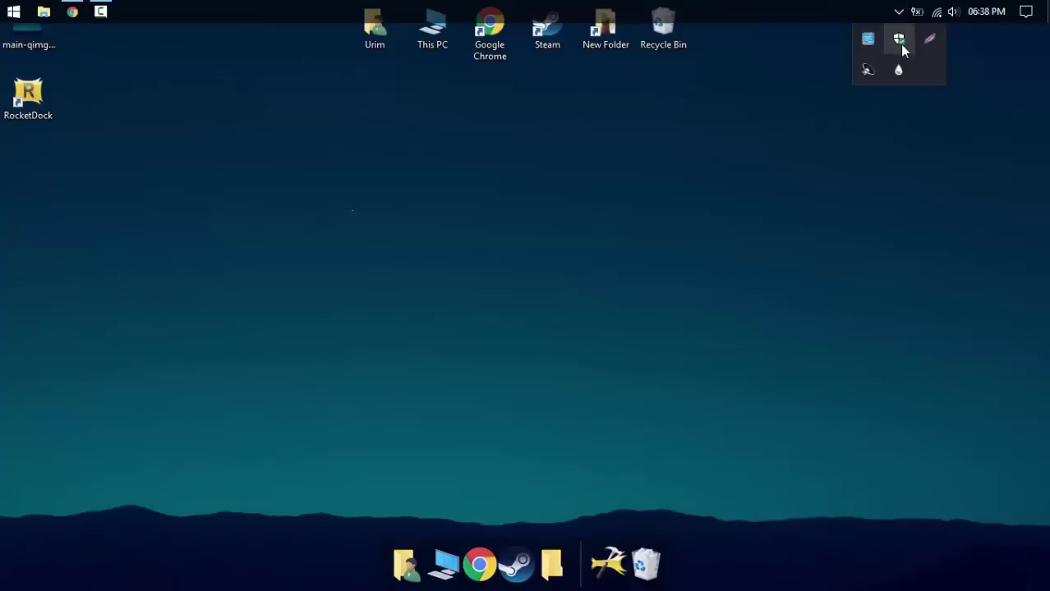
click(901, 70)
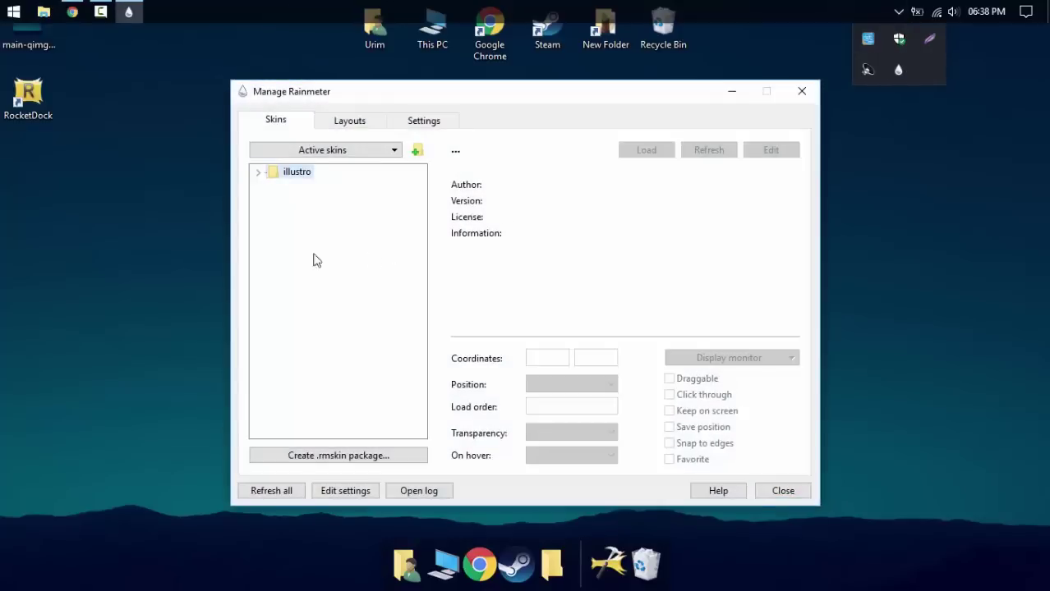
- Switch to Chrome, close the Rainmeter website, and download and install the LIM!T [1.2] skin package from its DeviantArt page
click(79, 12)
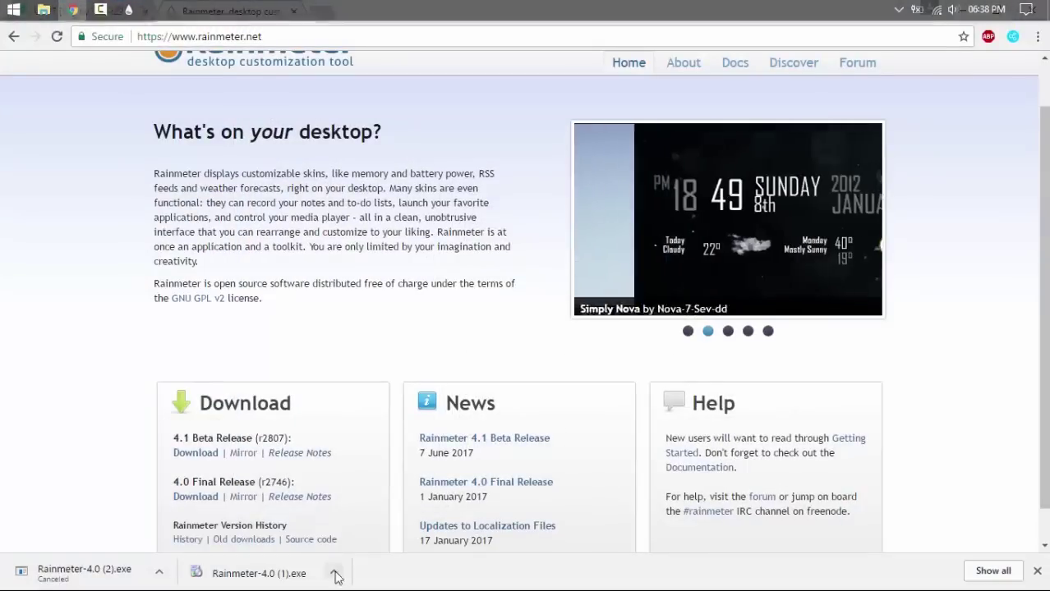
click(294, 13)
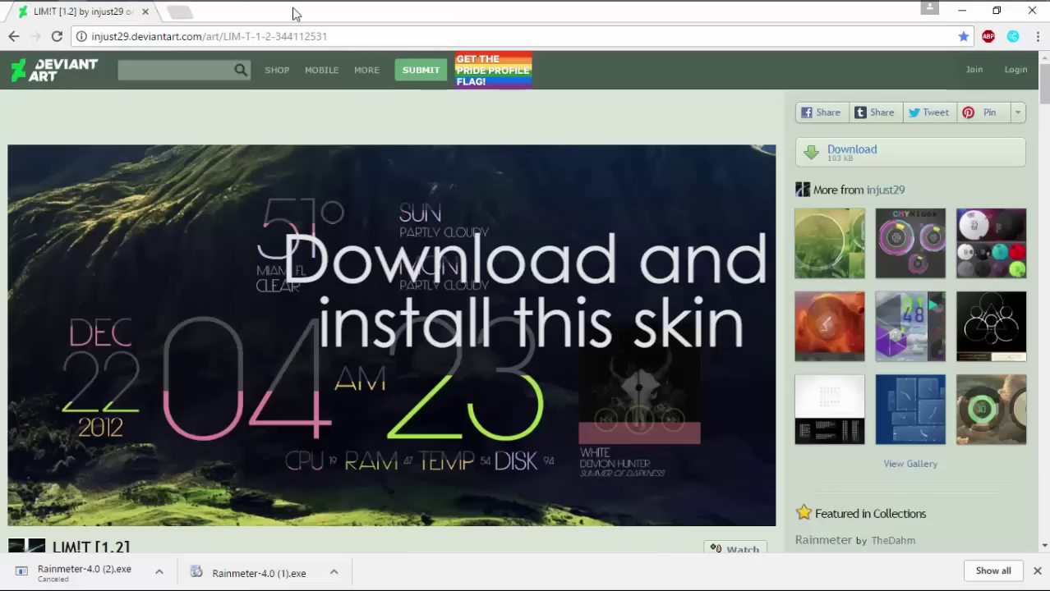
click(928, 160)
click(129, 570)
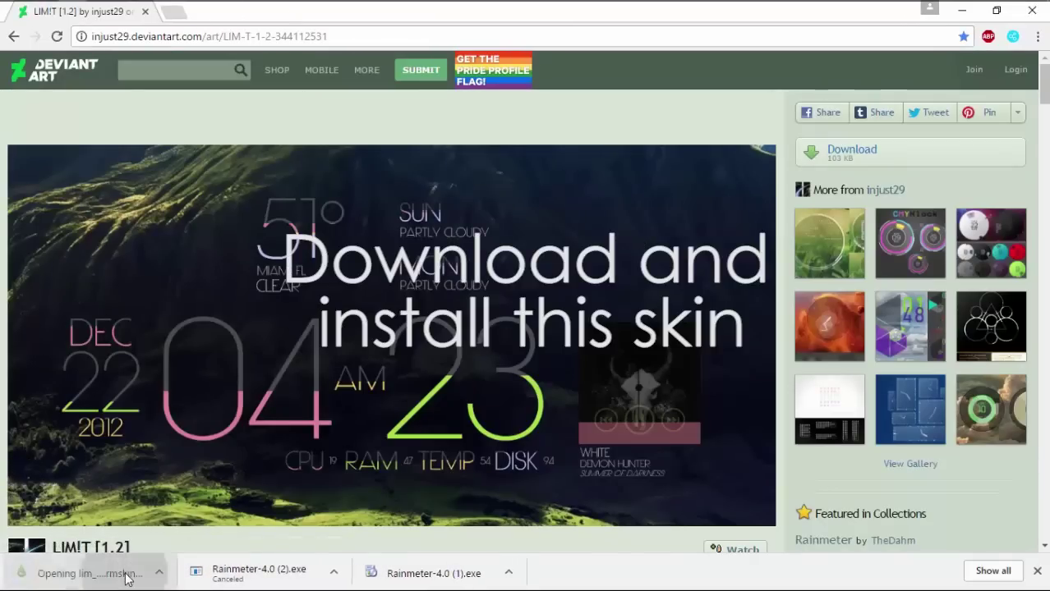
click(580, 422)
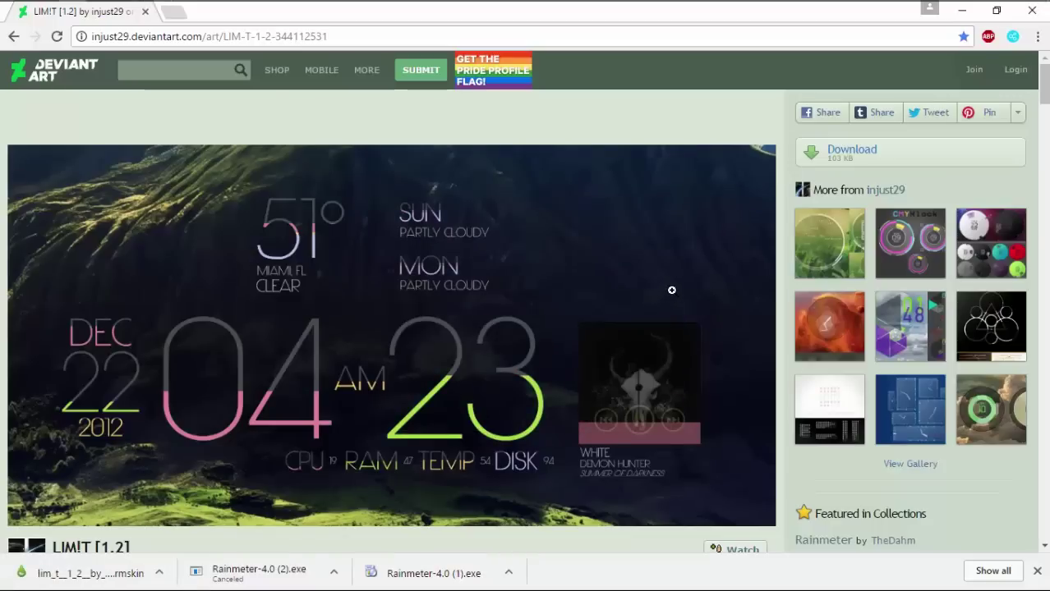
- Minimize Chrome, reopen the Manage Rainmeter window, and refresh all skins to browse the LIM!T folder
click(961, 10)
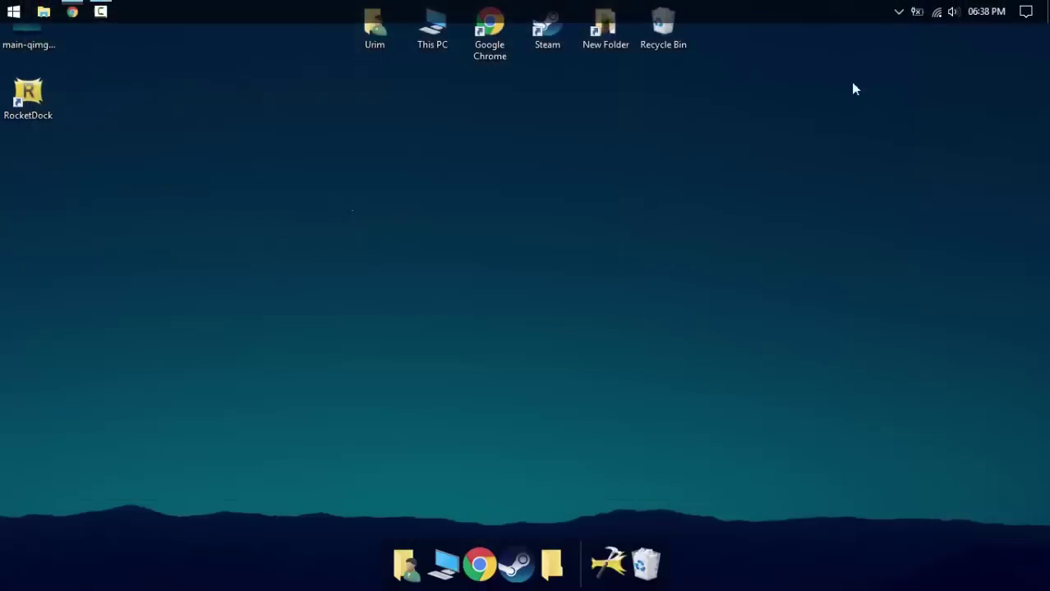
click(899, 10)
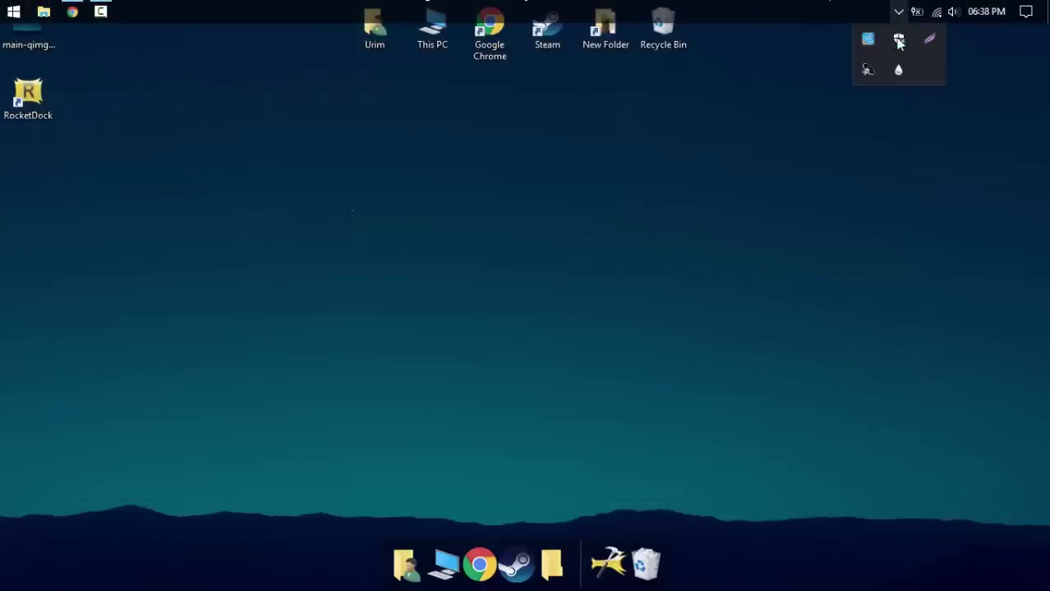
click(895, 68)
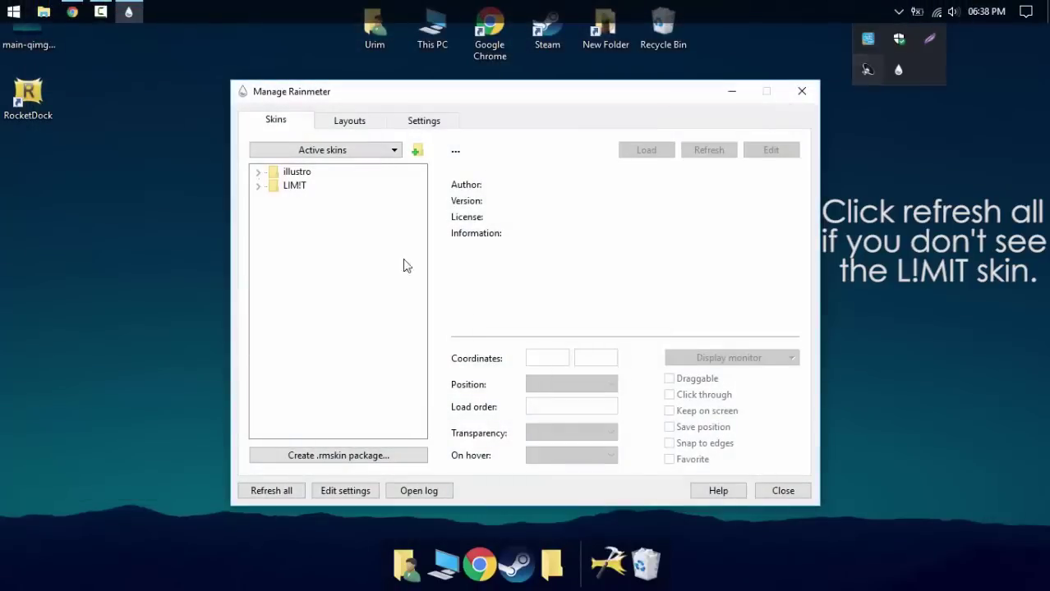
click(259, 187)
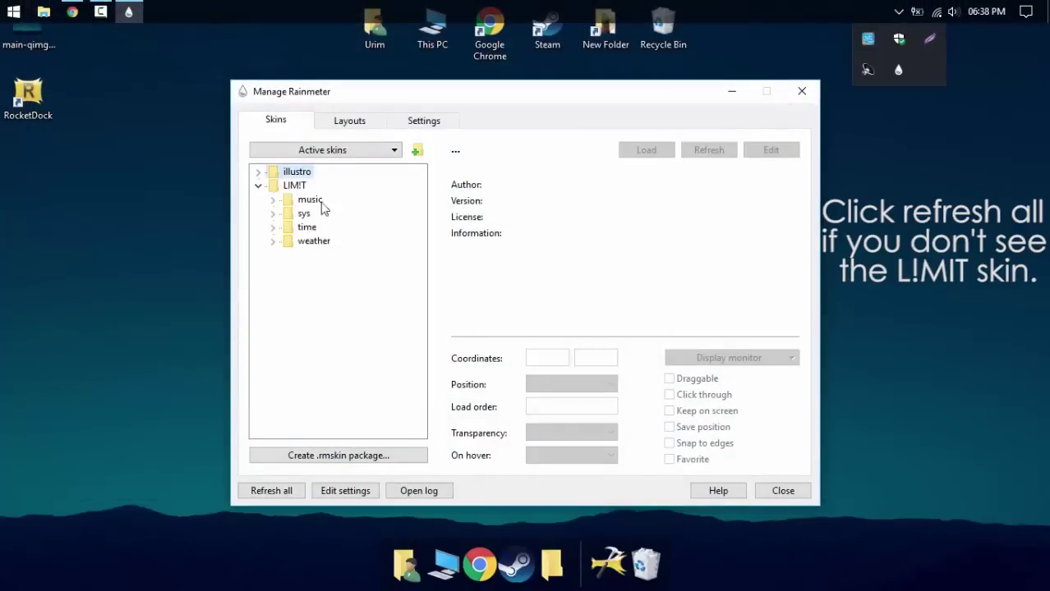
click(272, 491)
click(259, 187)
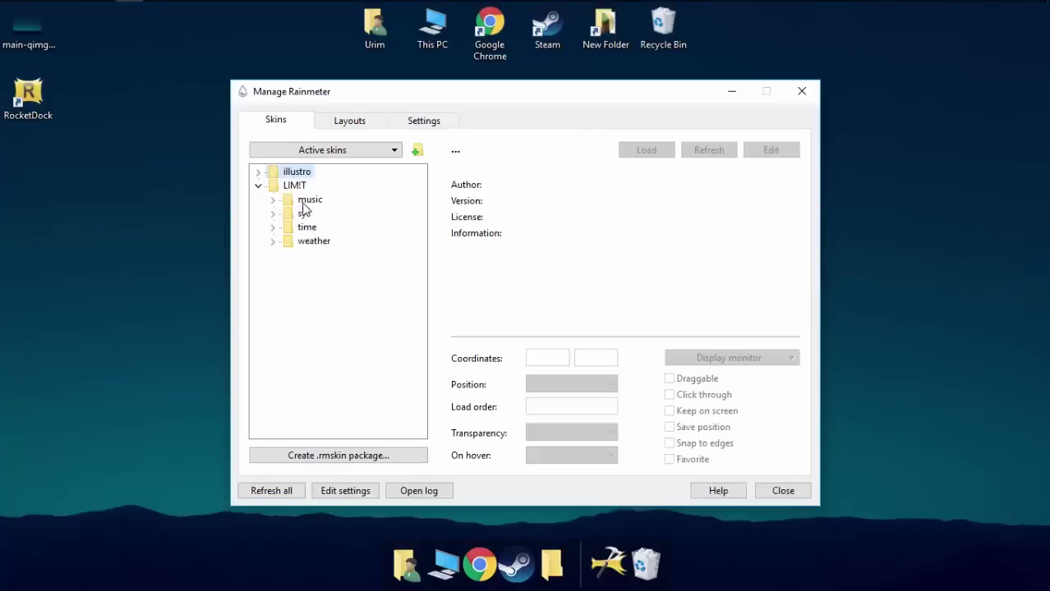
- Load fill-clock.ini from the LIM!T time\clock folder and move the clock to the middle of the desktop
click(305, 200)
click(272, 227)
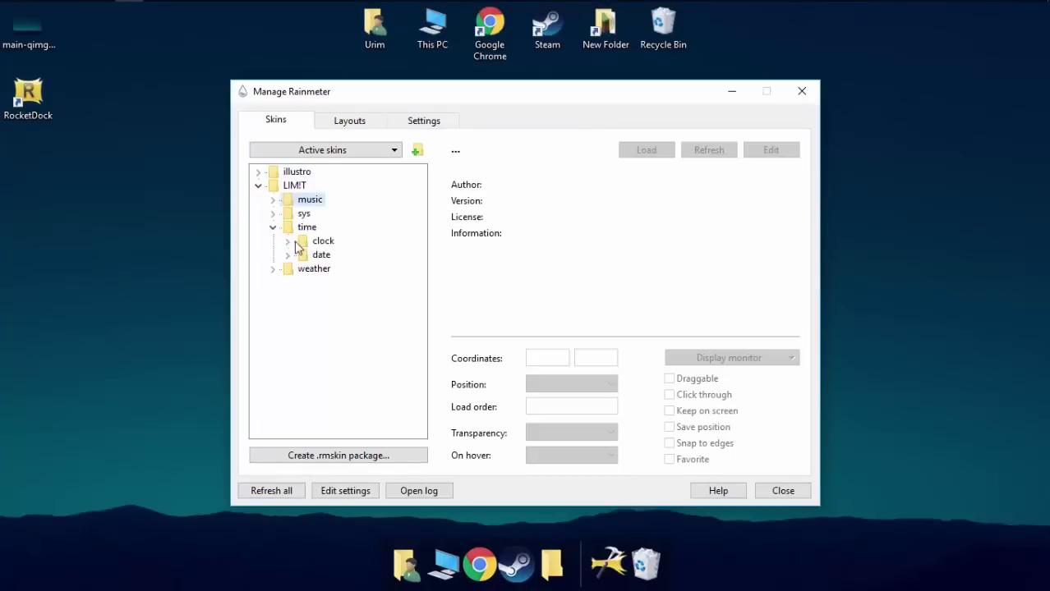
click(288, 241)
click(345, 256)
click(646, 150)
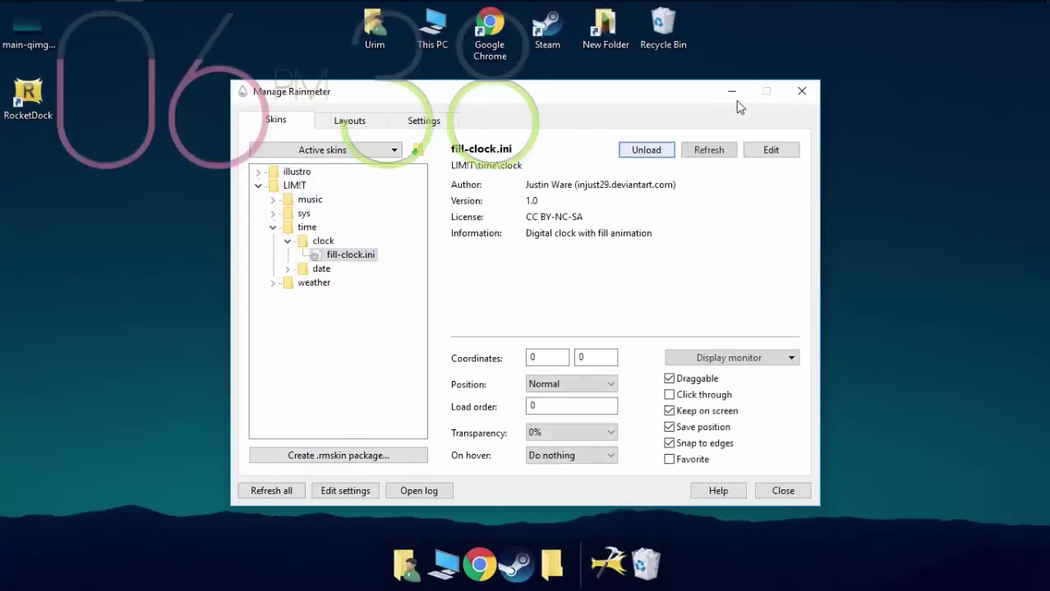
click(734, 98)
drag(458, 197, 621, 345)
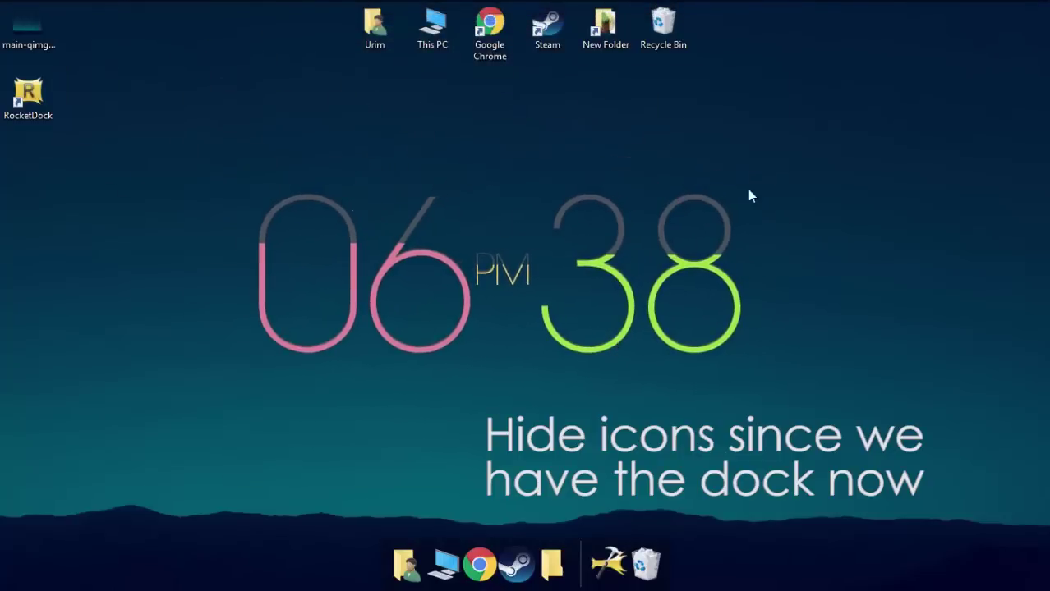
- Hide all the desktop icons through the desktop's view options
right_click(817, 75)
mouse_move(826, 86)
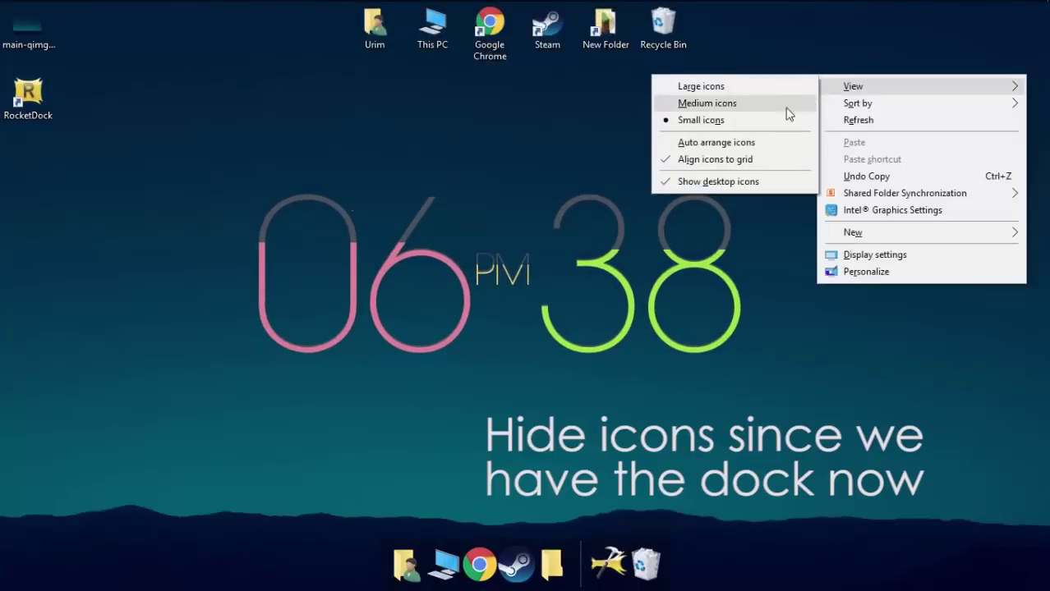
click(743, 183)
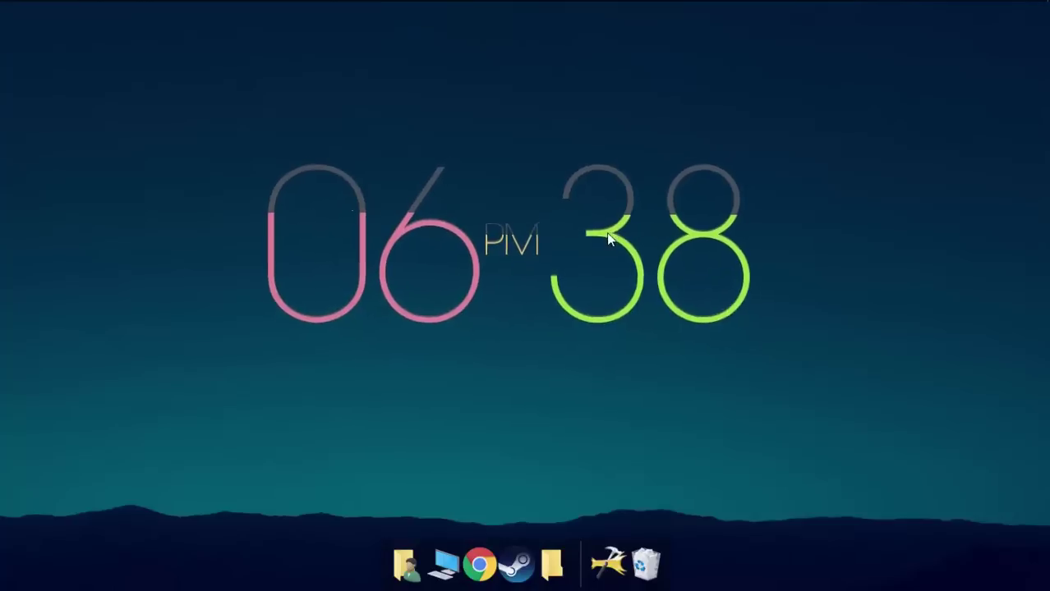
- Return to Manage Rainmeter, uncover the clock by moving the window aside, and set fill-clock.ini's transparency to 50%
mouse_move(521, 5)
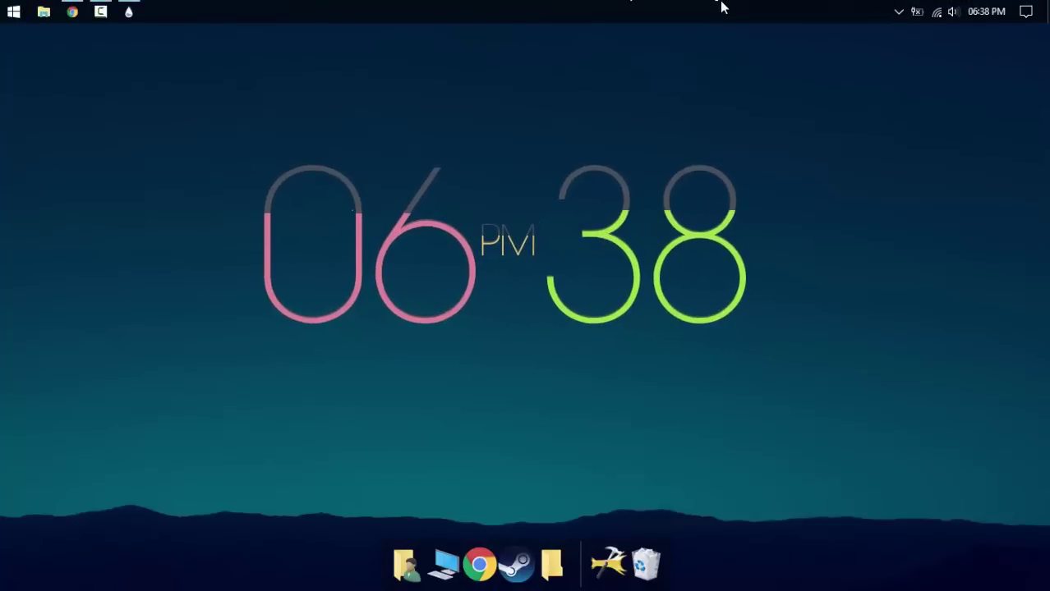
click(131, 11)
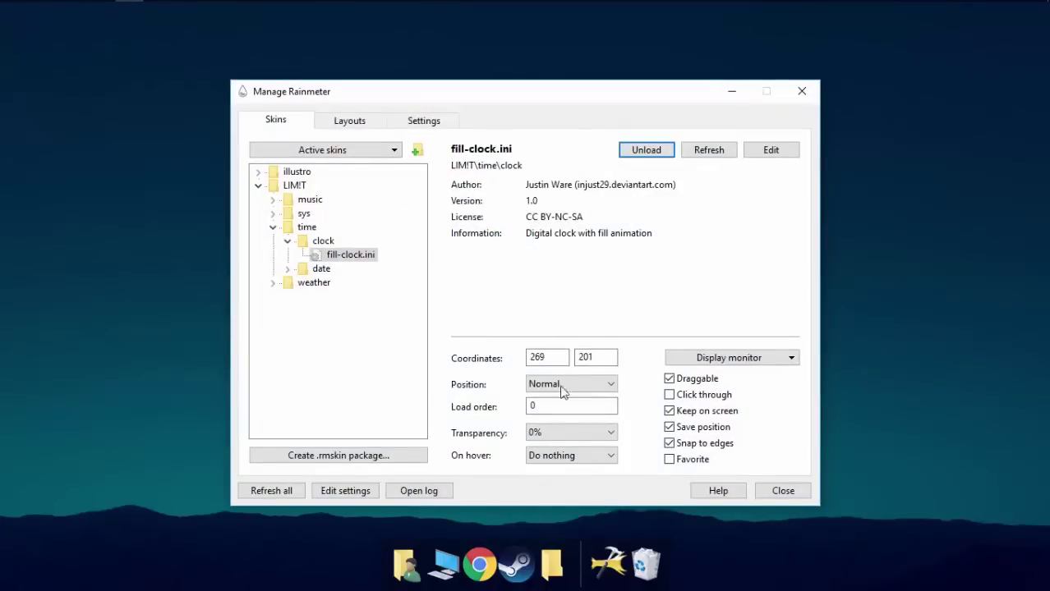
click(563, 433)
click(561, 462)
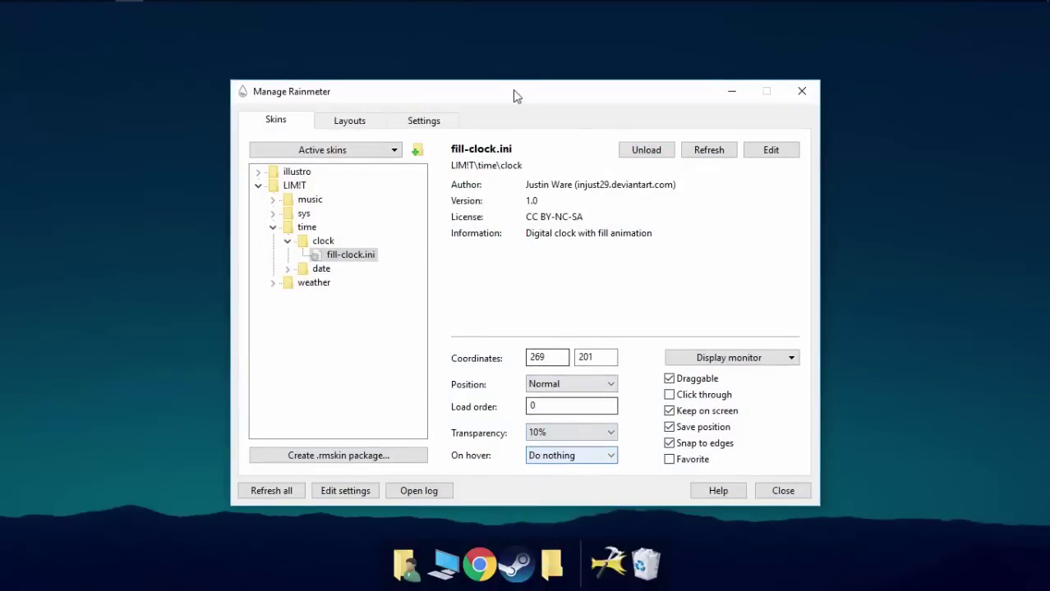
drag(513, 96, 82, 127)
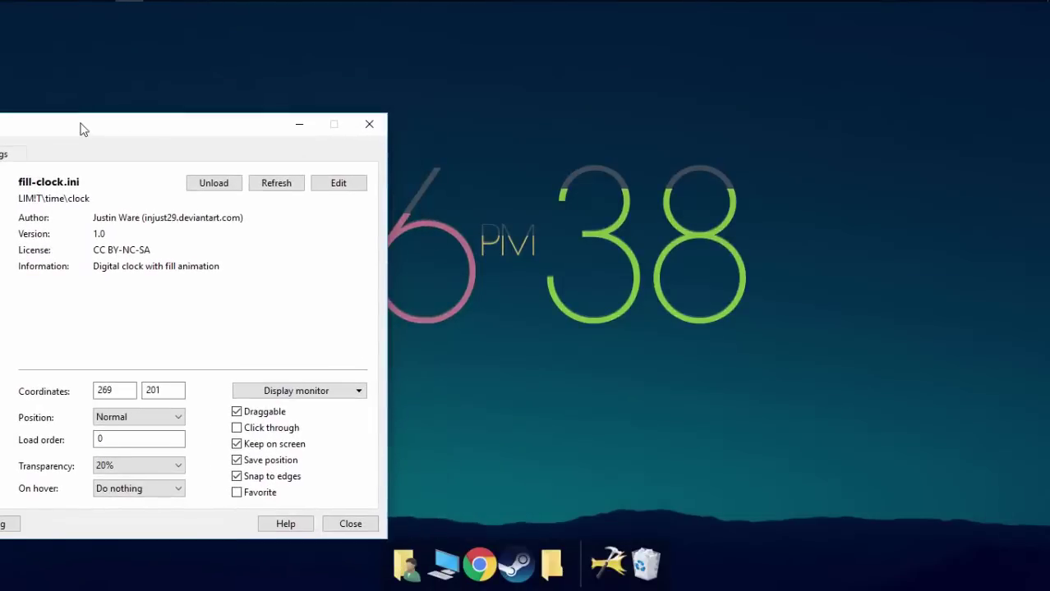
key(Down)
key(Down)
key(Down)
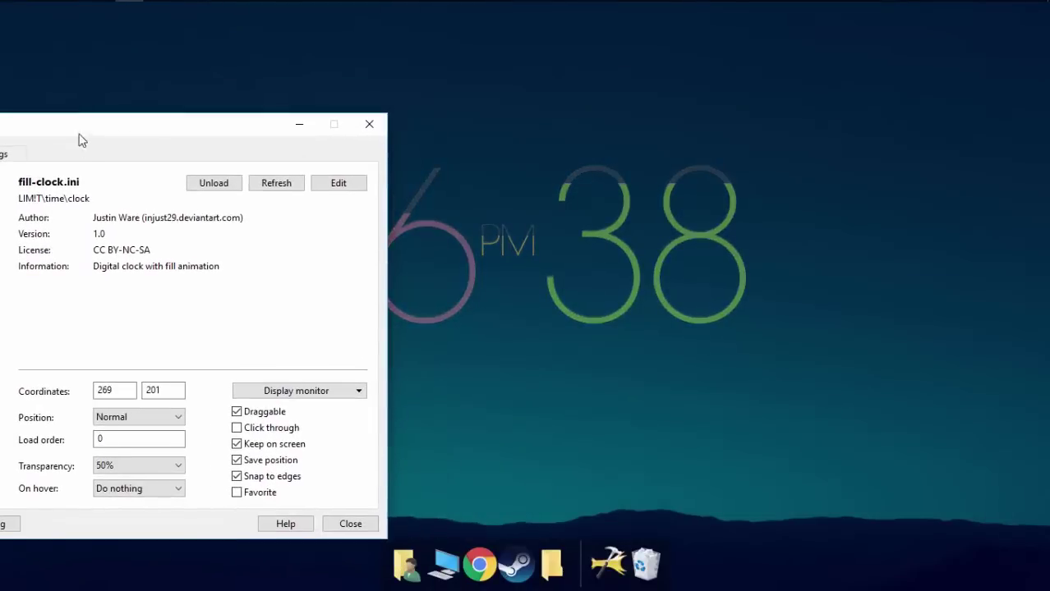
- Bring the Manage Rainmeter window fully into view, load fill-sys.ini from the LIM!T sys folder, and switch to its fill-sys-batt.ini variant
drag(230, 130, 741, 185)
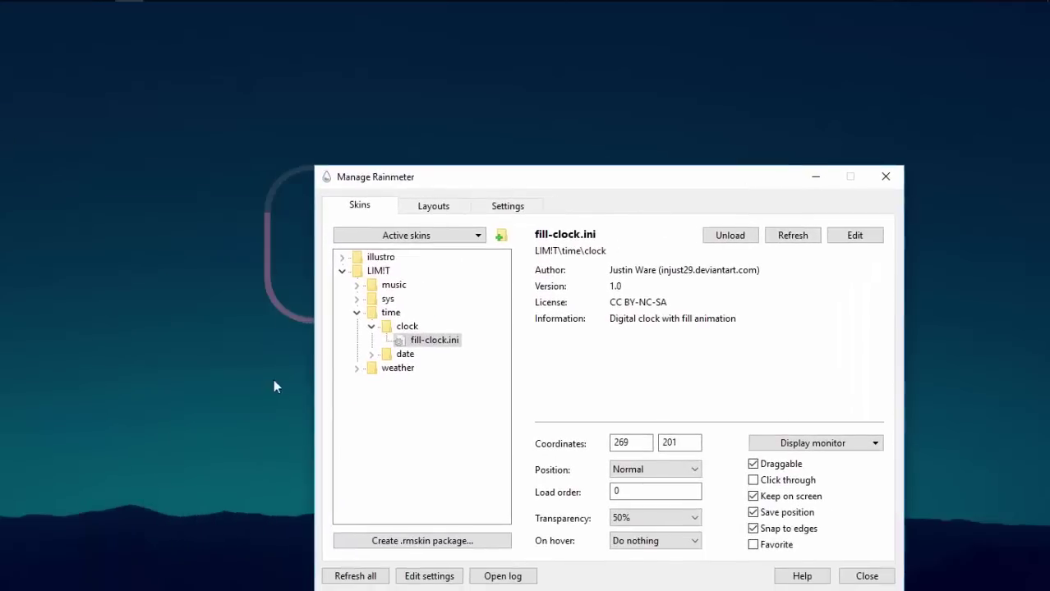
click(356, 312)
click(357, 299)
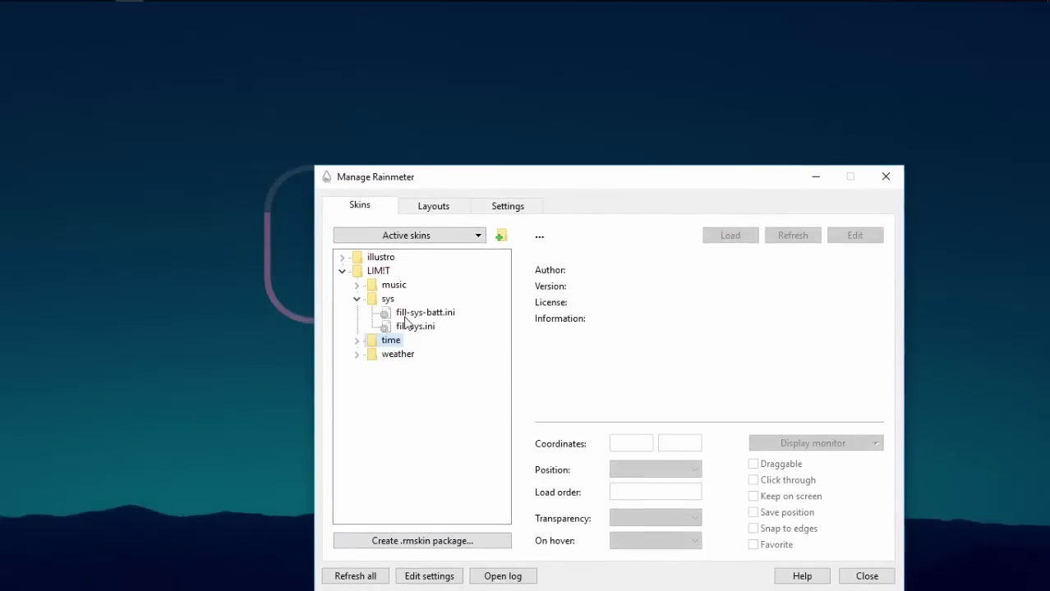
click(405, 315)
click(415, 328)
click(730, 235)
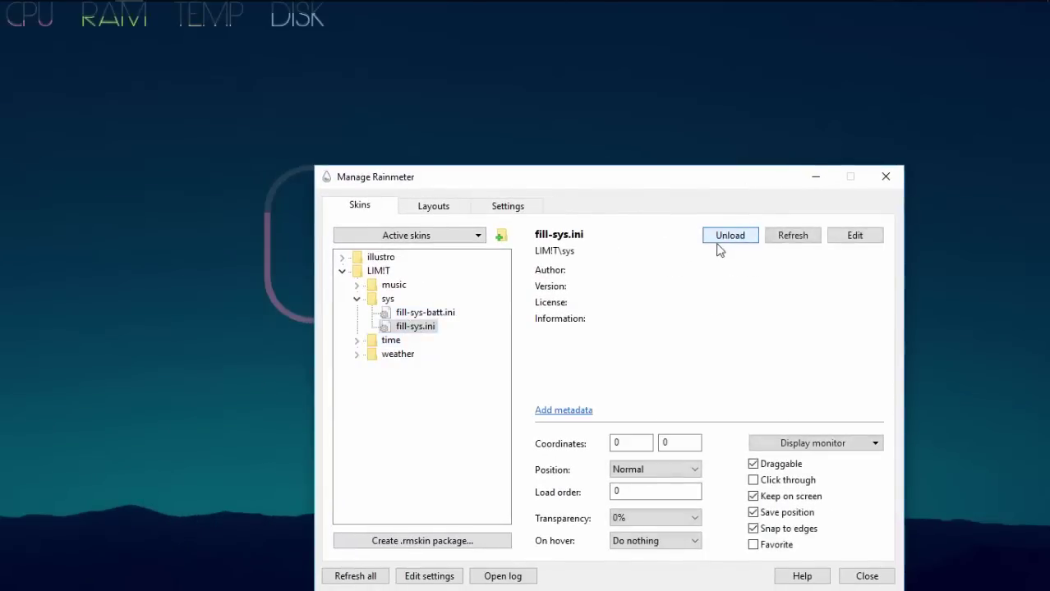
click(425, 312)
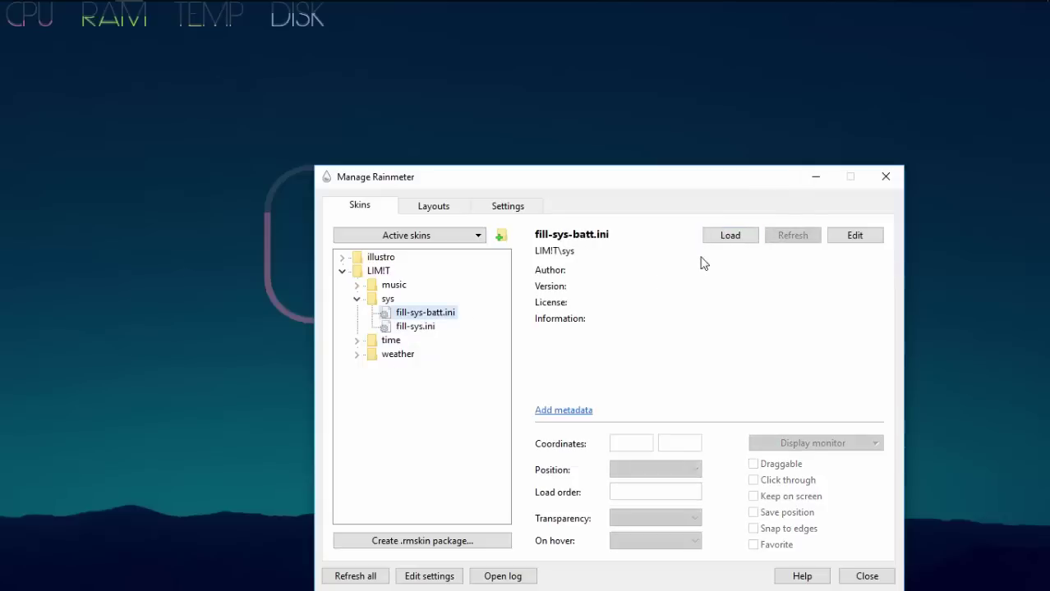
click(731, 236)
- Minimize Manage Rainmeter, centre the system monitor row near the top of the desktop, and shift the clock slightly lower beneath it
click(816, 177)
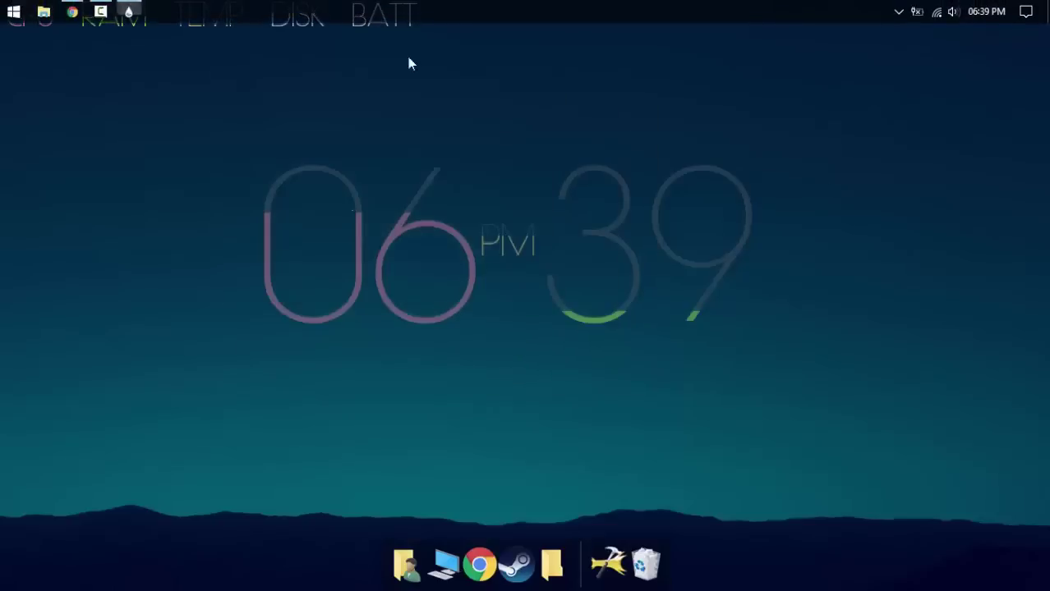
drag(361, 33, 657, 69)
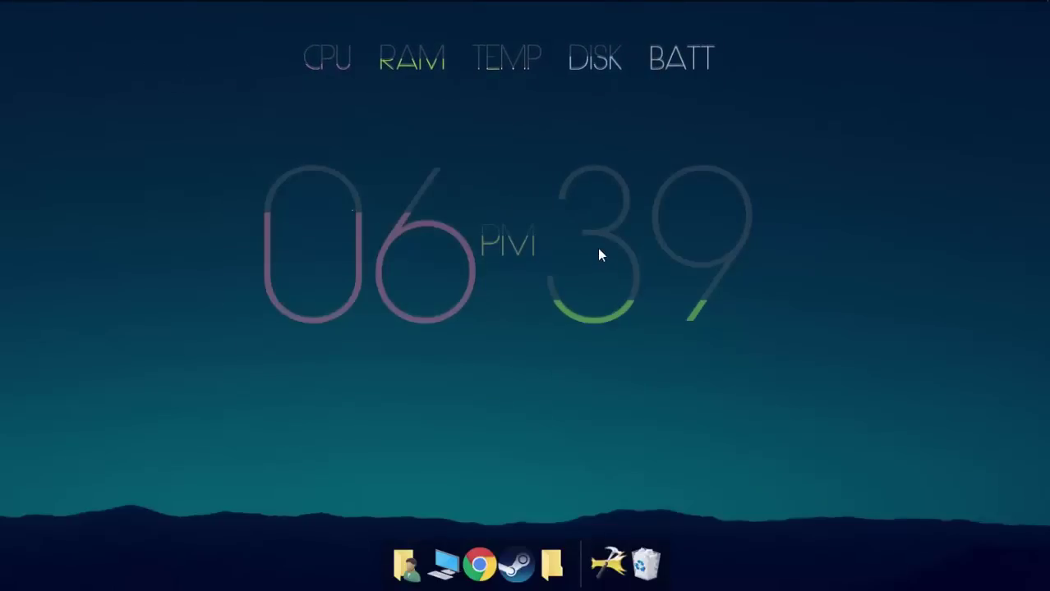
drag(599, 241, 608, 263)
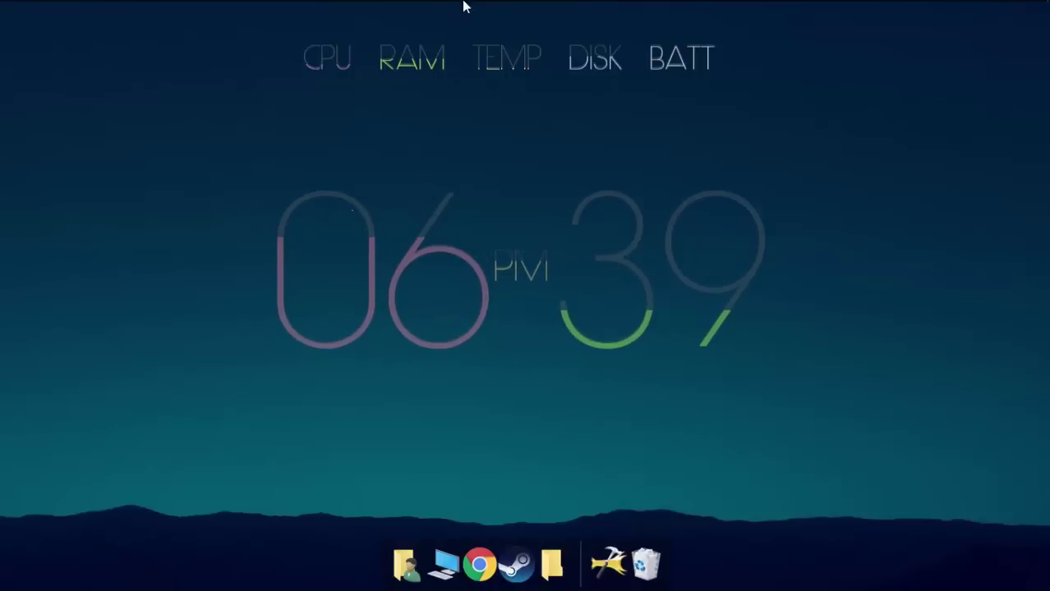